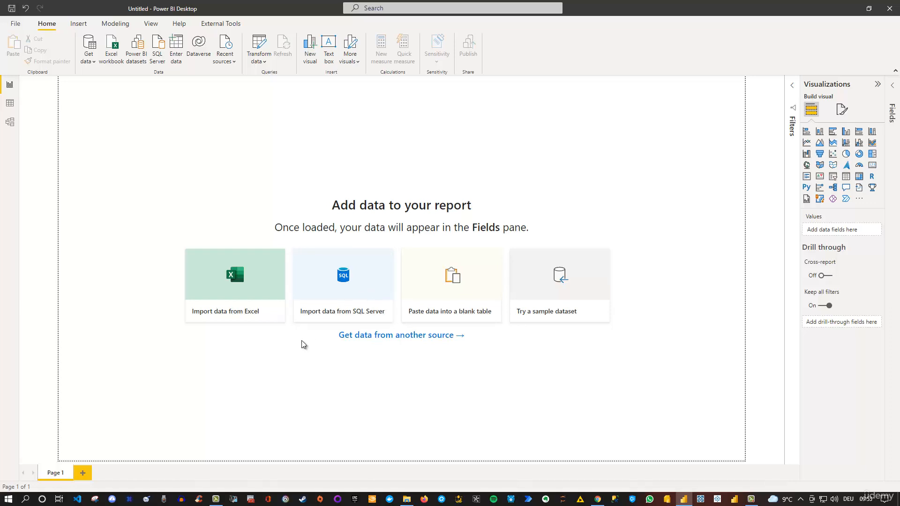
Look at the Excel workbooks offered for import without loading any of them
left_click(247, 284)
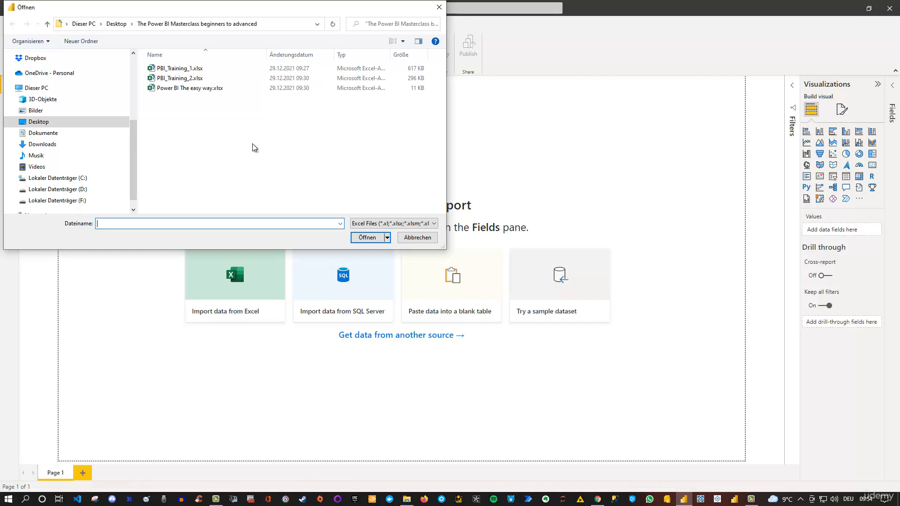
left_click(416, 236)
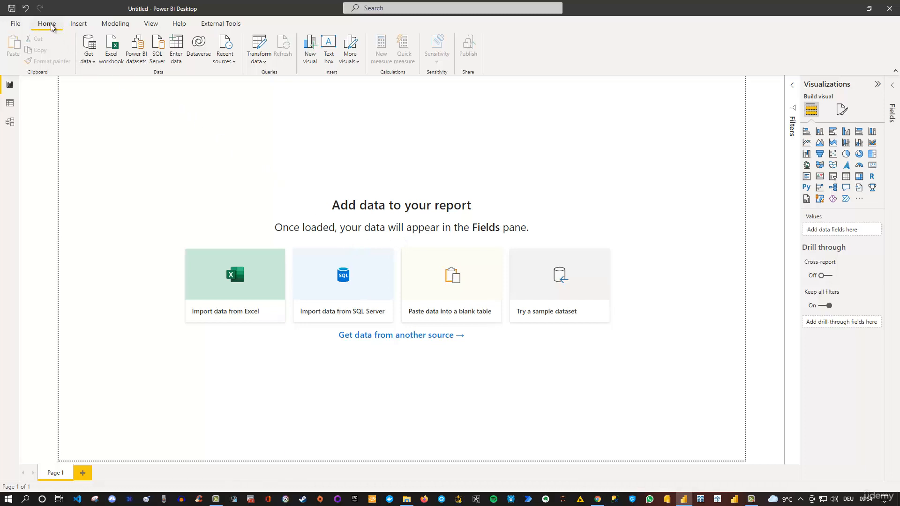
left_click(113, 51)
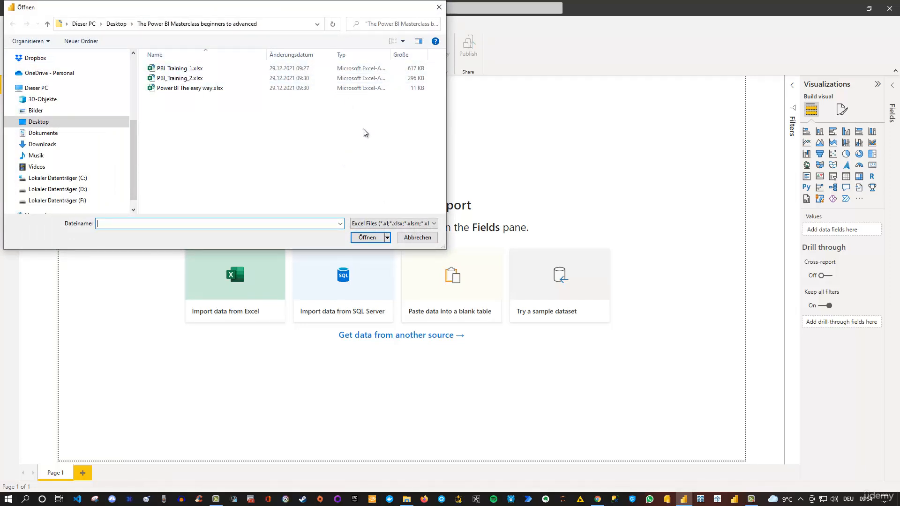
left_click(439, 8)
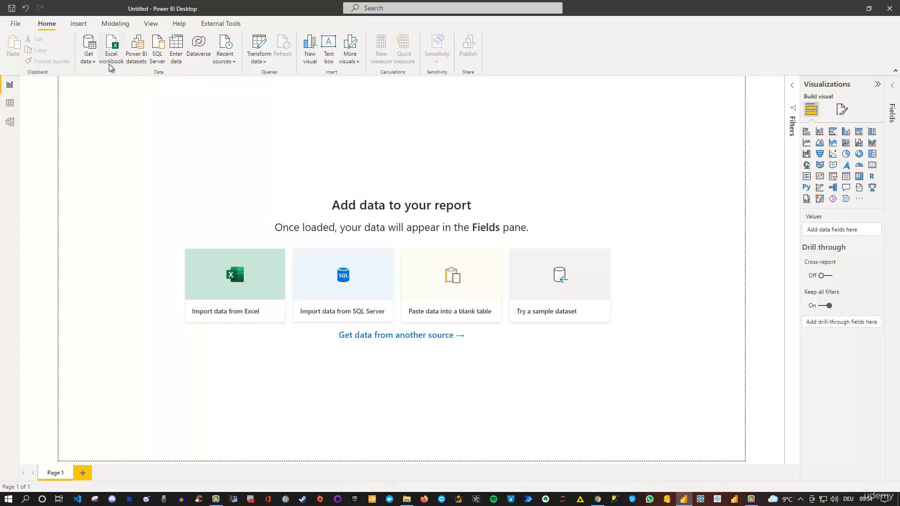
Browse the complete list of Get Data connectors down to Blank Query, and close it without connecting to a source
left_click(91, 60)
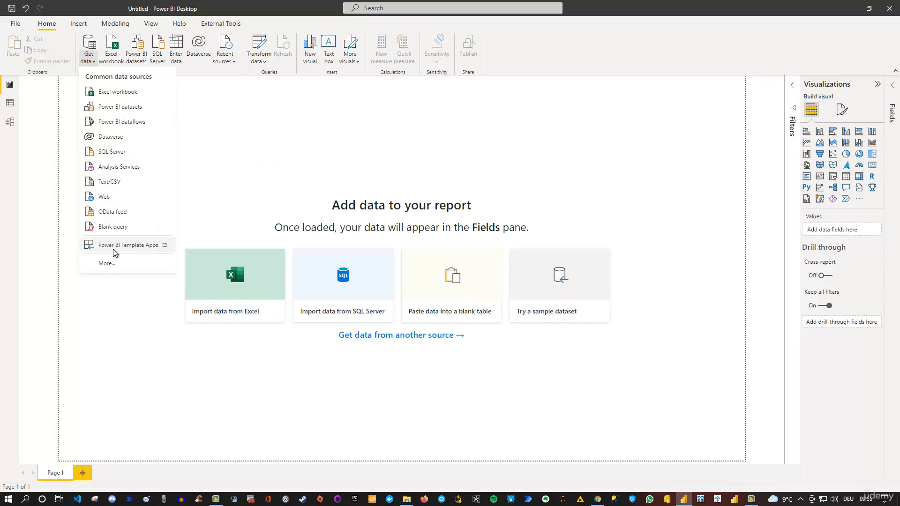
left_click(105, 263)
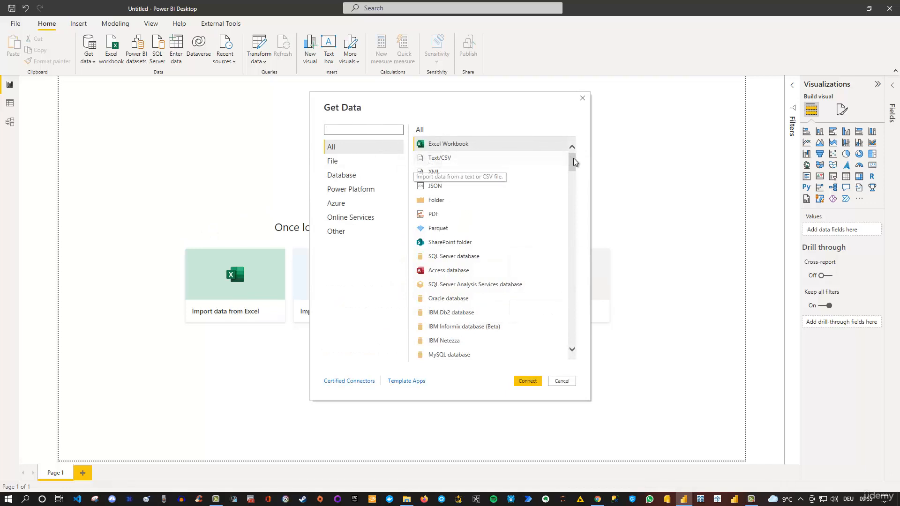
left_click_drag(573, 158, 578, 340)
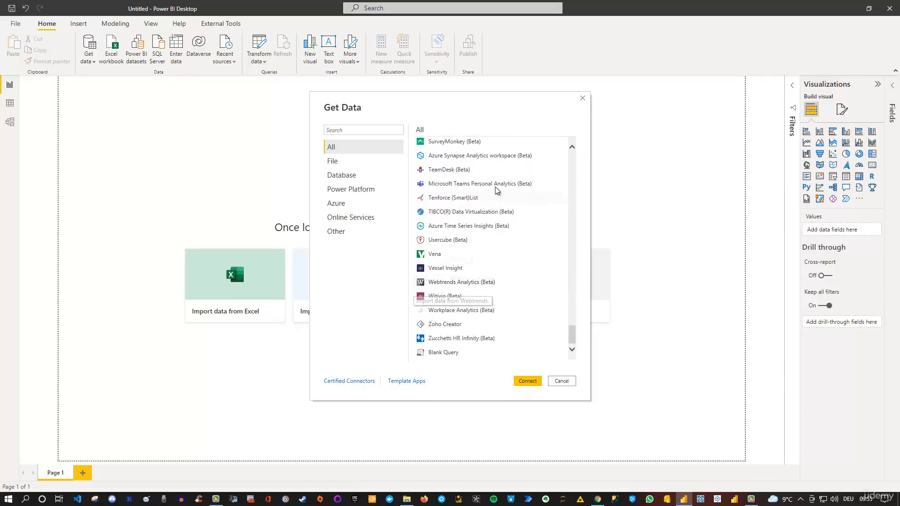
left_click(335, 132)
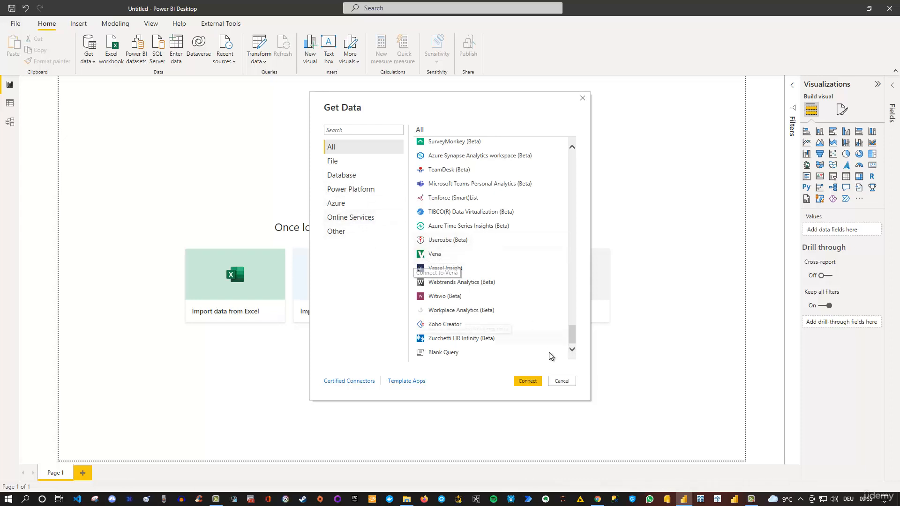
left_click(561, 381)
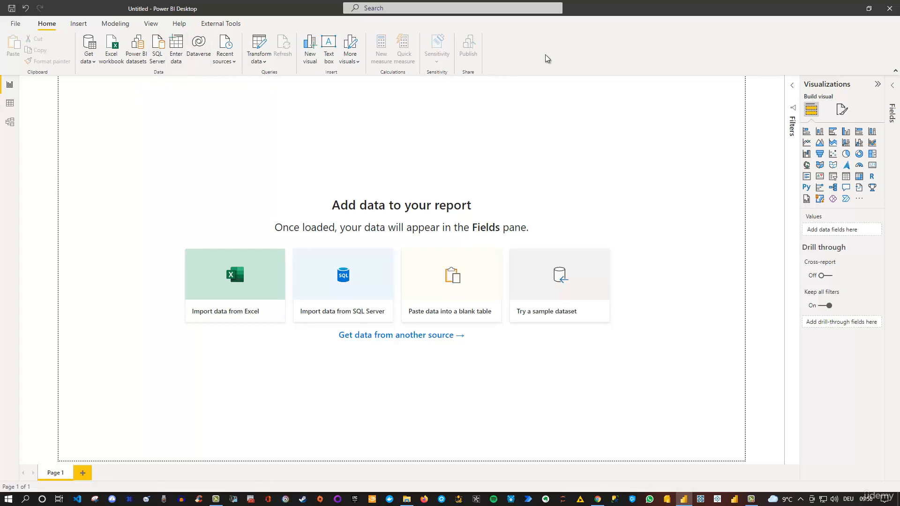
Collapse the ribbon to its compact layout and expand it again
left_click(896, 73)
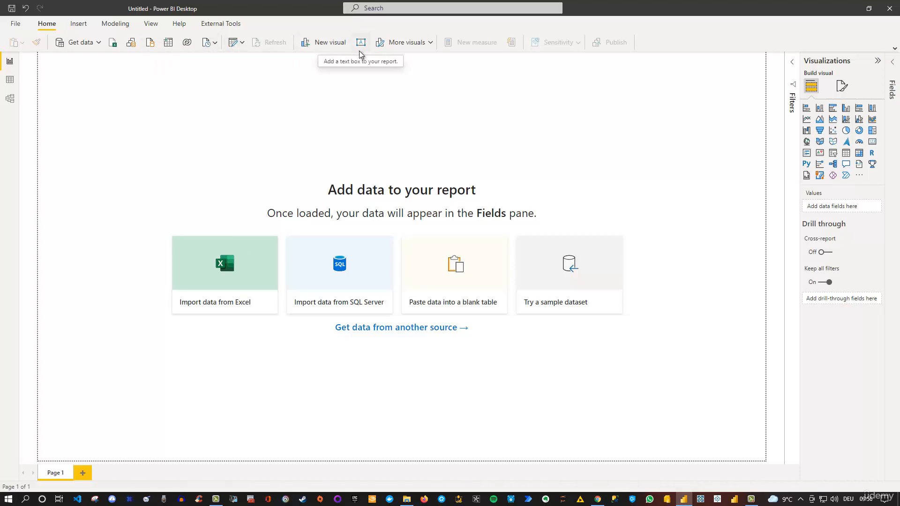
left_click(894, 49)
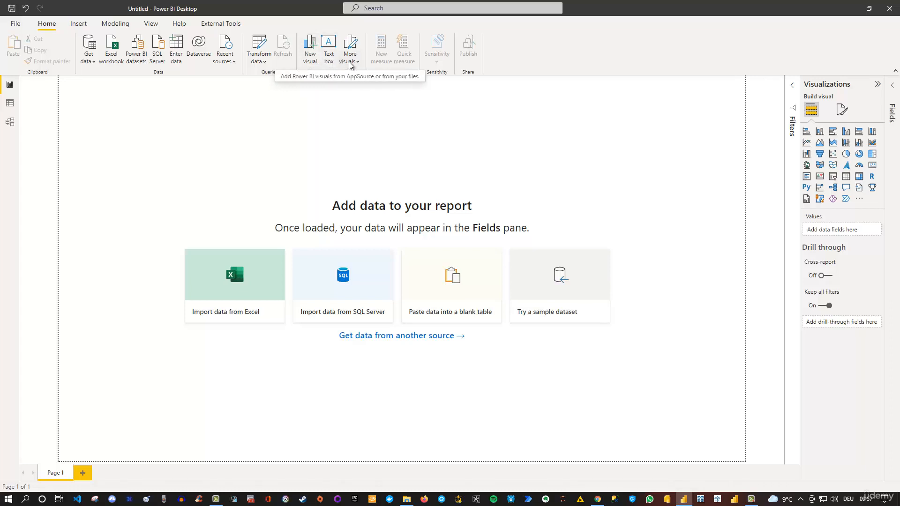
Add an empty column chart to the report page and import the Chiclet Slicer visual from the Power BI visuals gallery
left_click(309, 47)
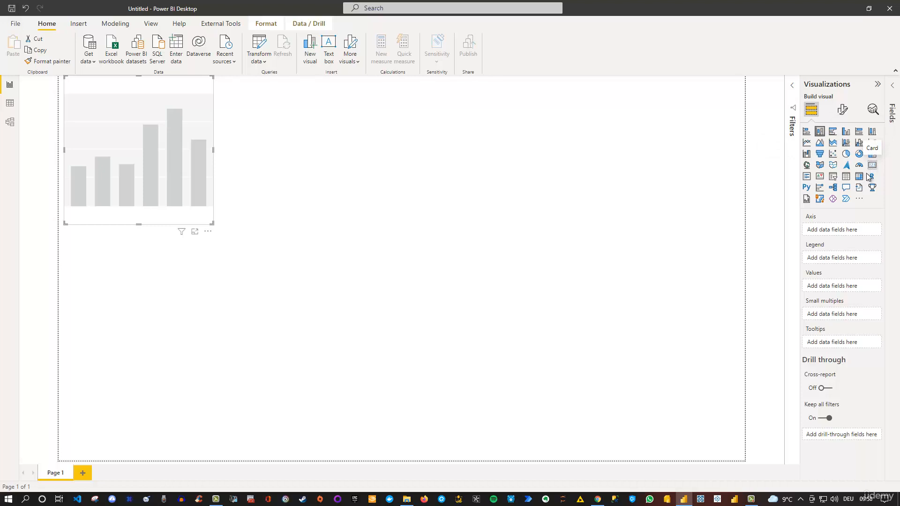
left_click(858, 199)
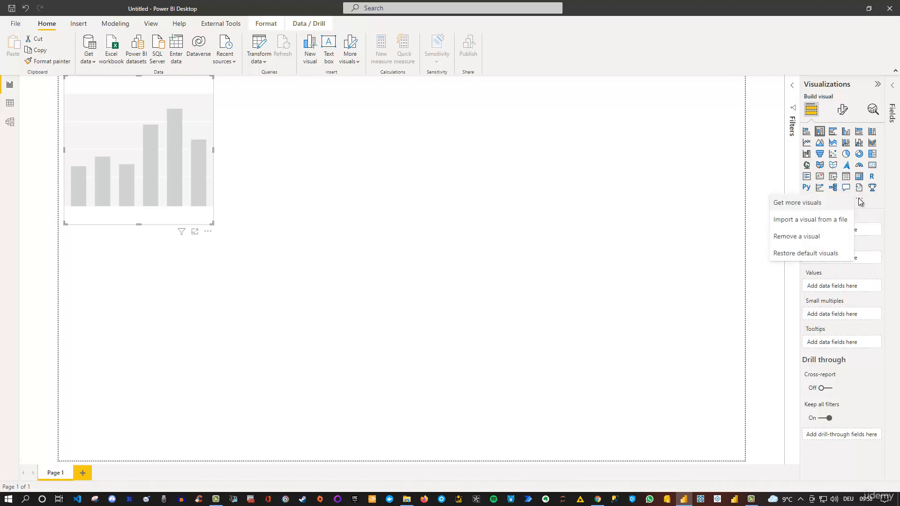
left_click(809, 205)
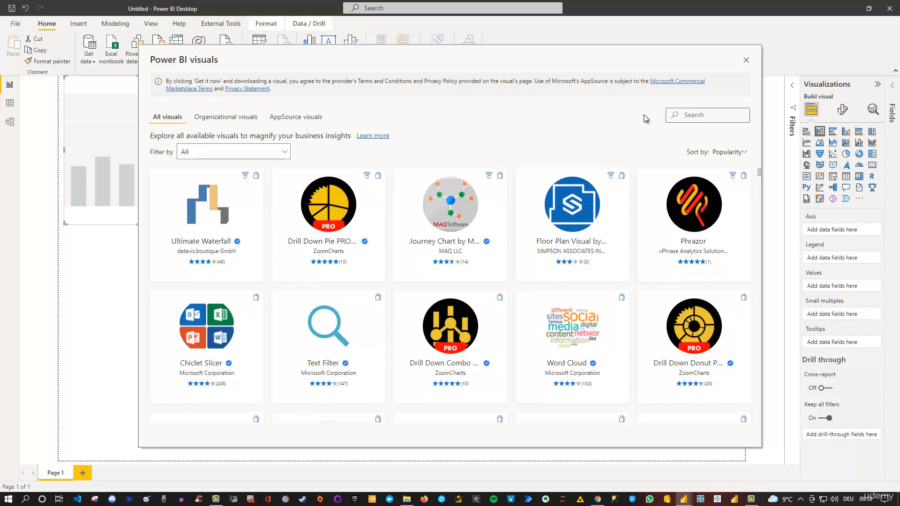
left_click(283, 151)
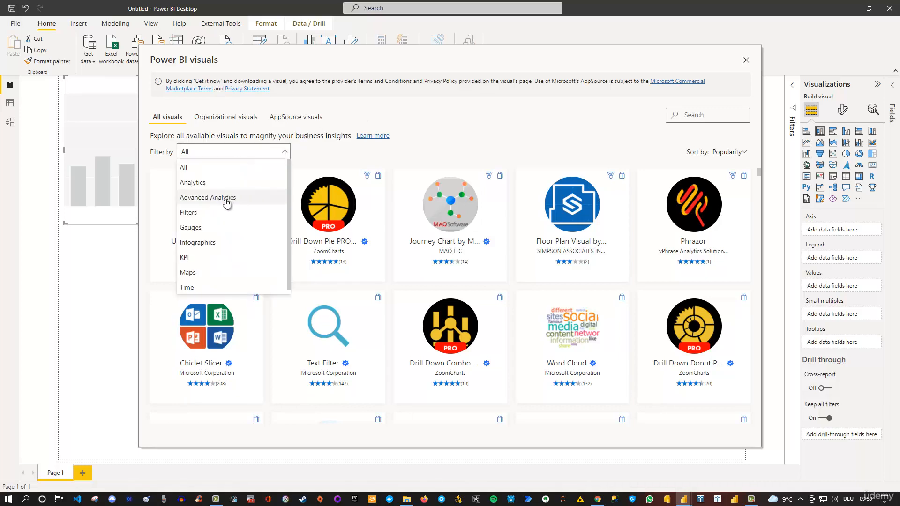
left_click(459, 130)
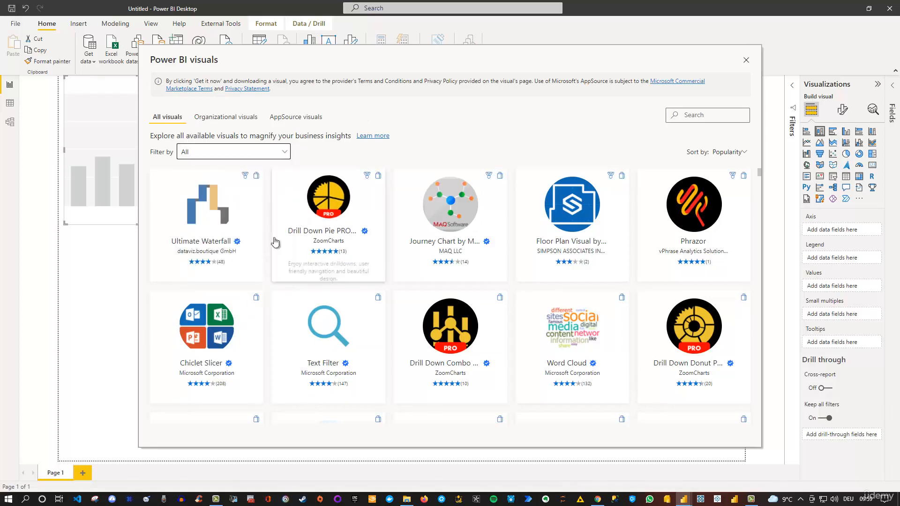
left_click(211, 327)
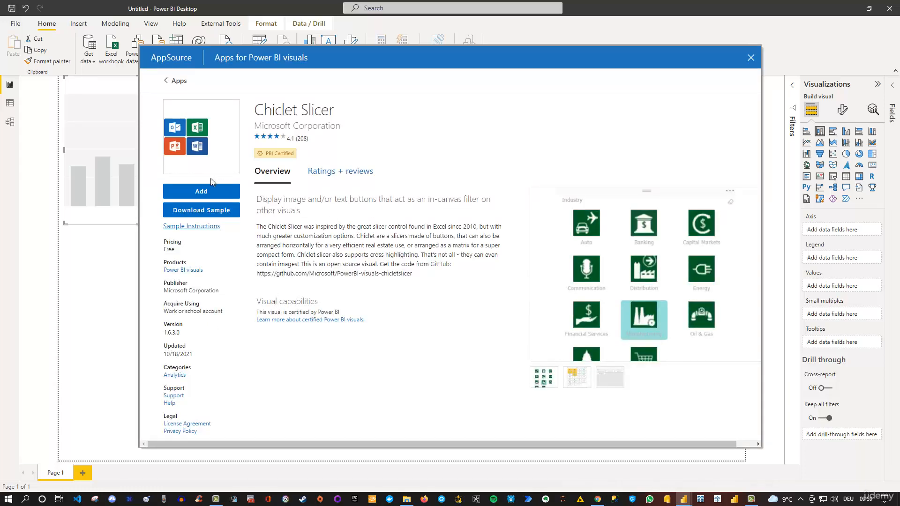
left_click(202, 190)
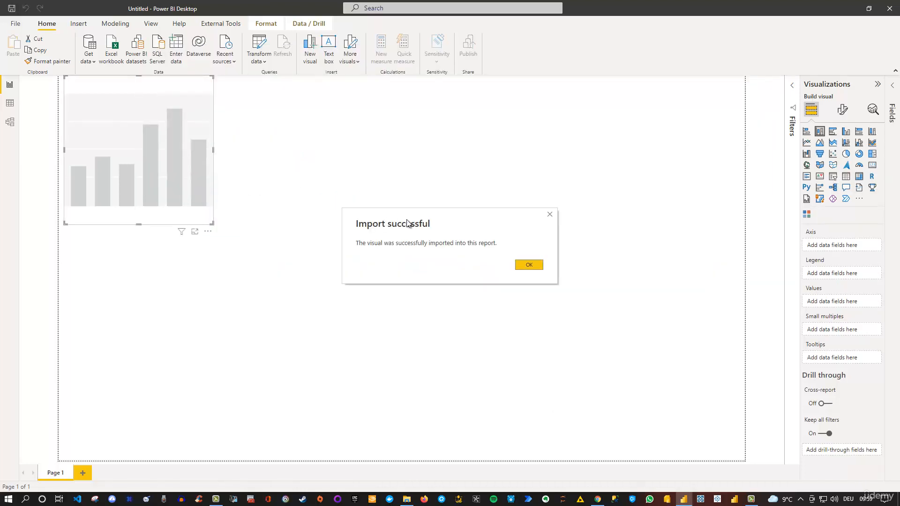
left_click(521, 266)
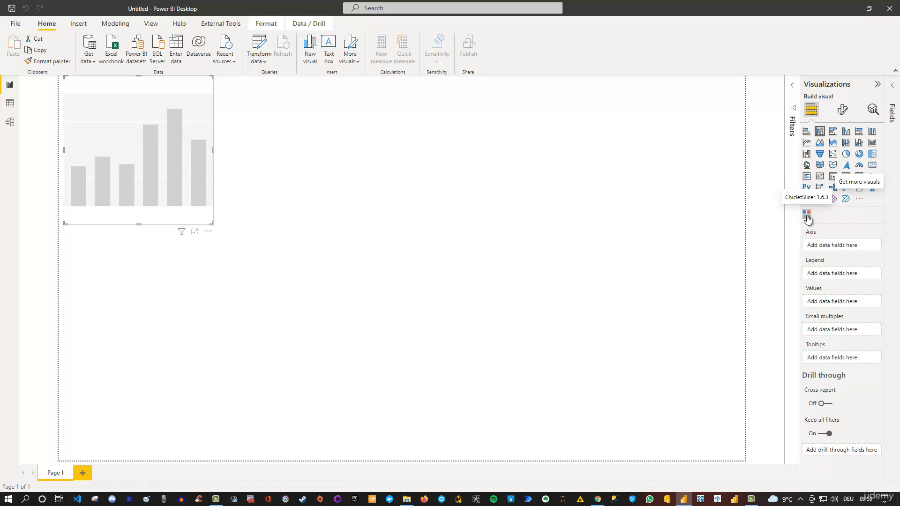
left_click(718, 222)
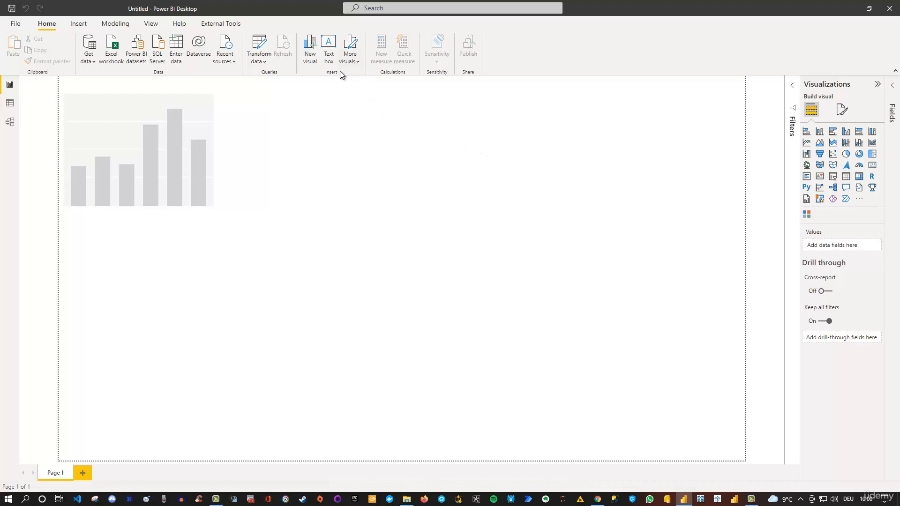
View the AppSource visuals gallery and the sources for more visuals without importing anything
left_click(356, 63)
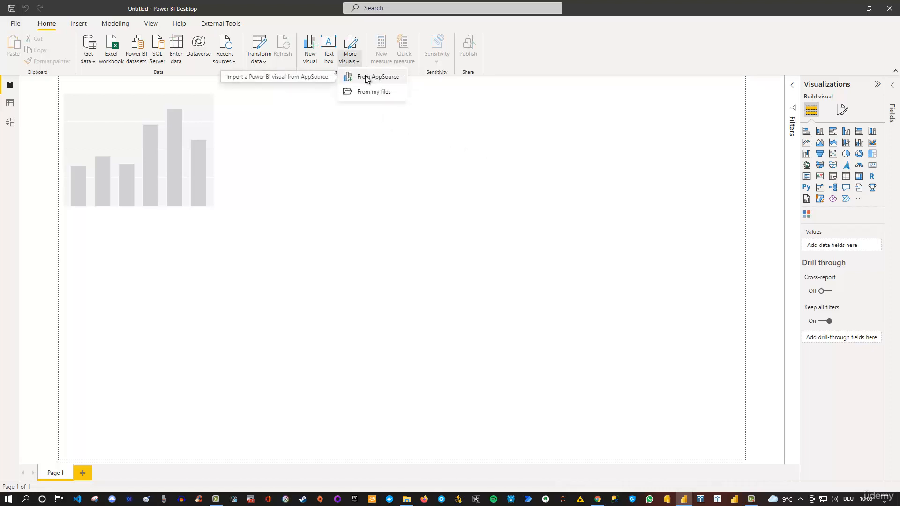
left_click(366, 78)
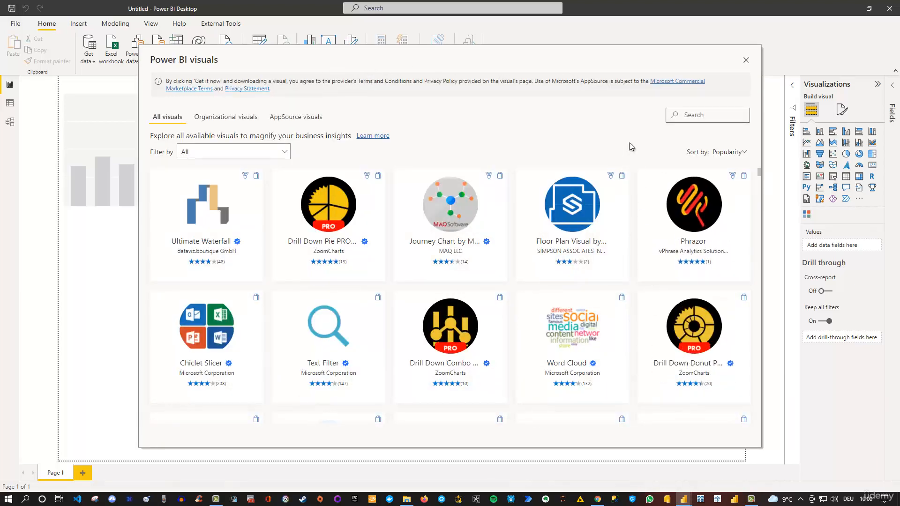
left_click(745, 60)
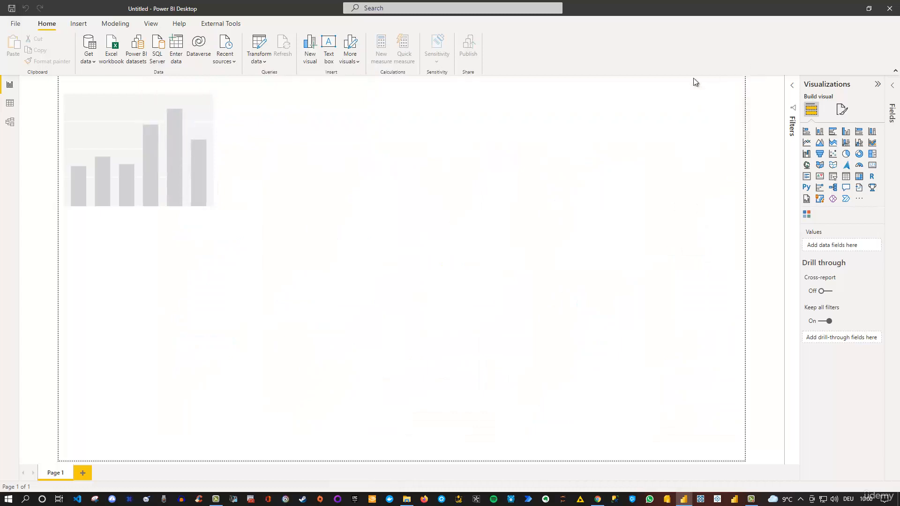
left_click(357, 66)
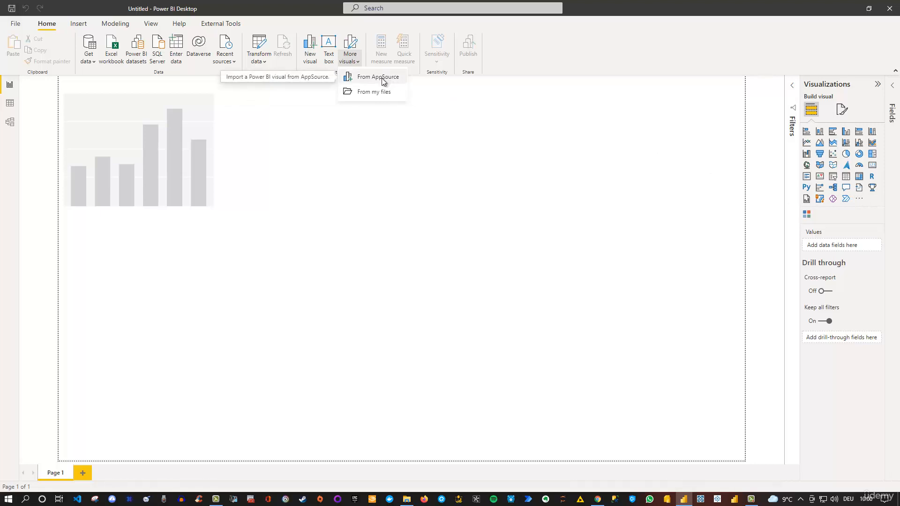
left_click(353, 130)
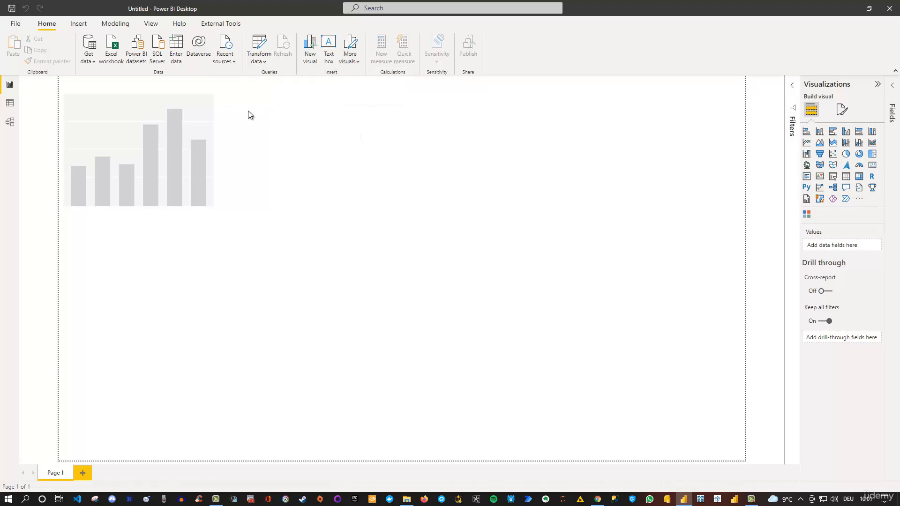
Delete the empty column chart from the report page
left_click(188, 86)
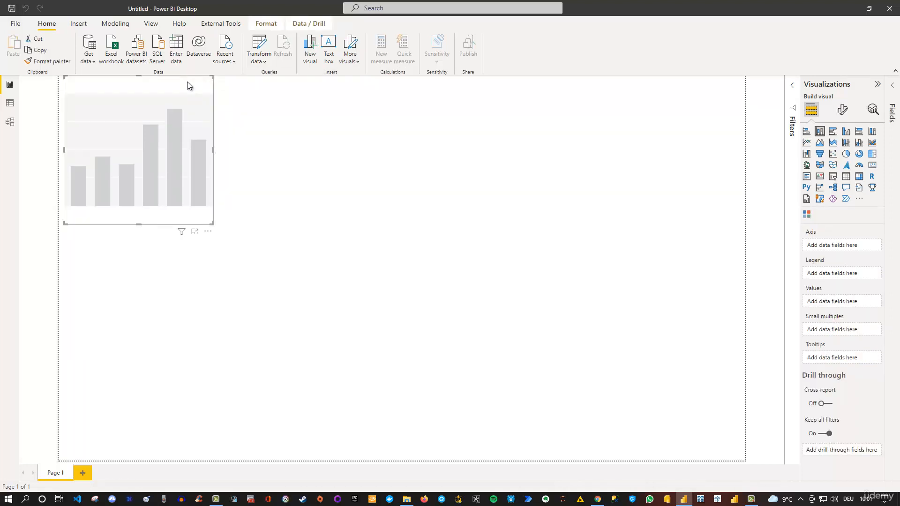
key("Delete")
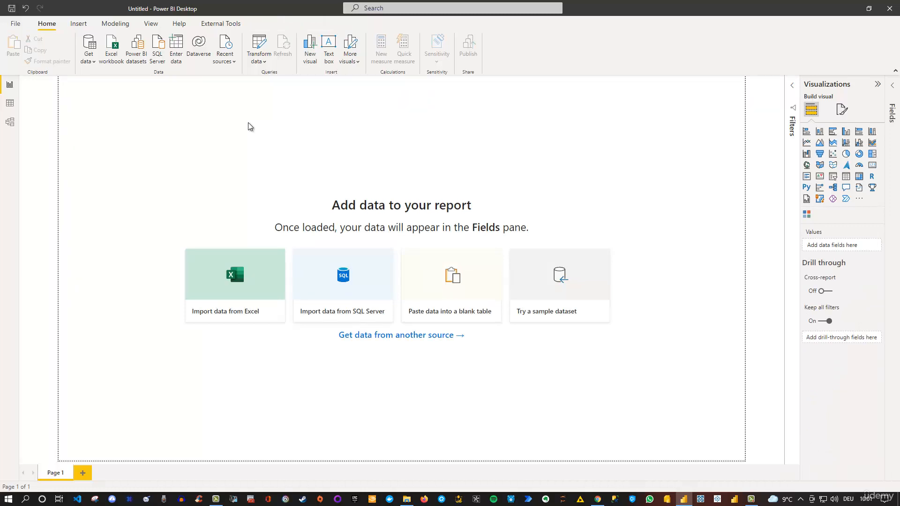
Add a text box to the report page containing "Hello Power BI"
left_click(329, 59)
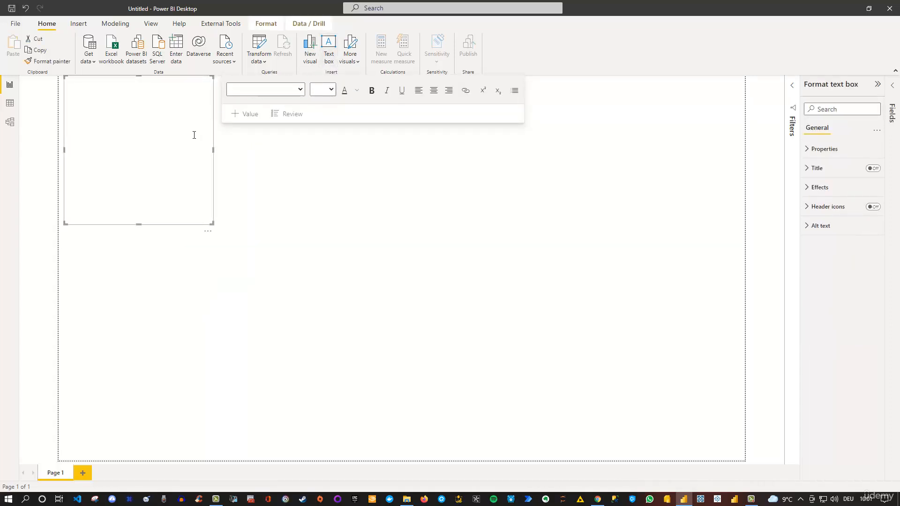
left_click(137, 88)
type("Hello Power BI")
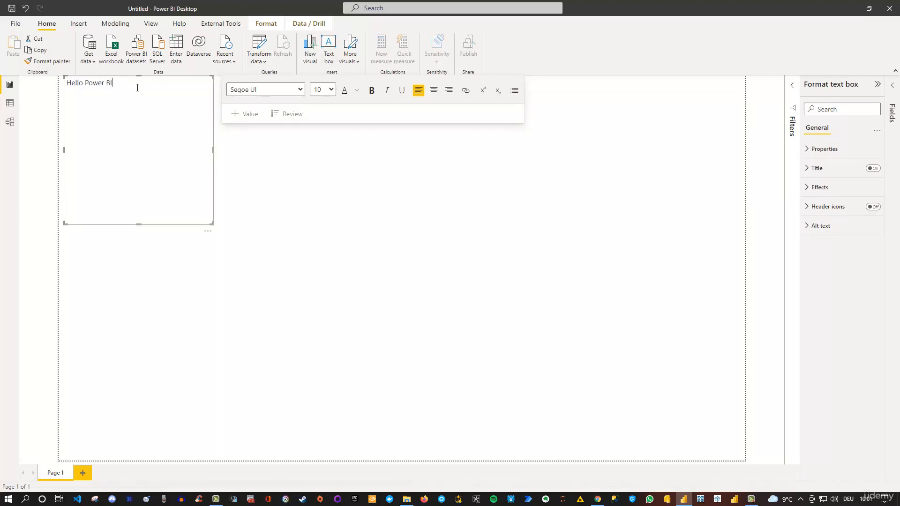
Format the whole "Hello Power BI" text at font size 20, bold and centred
key("ctrl+a")
left_click(331, 89)
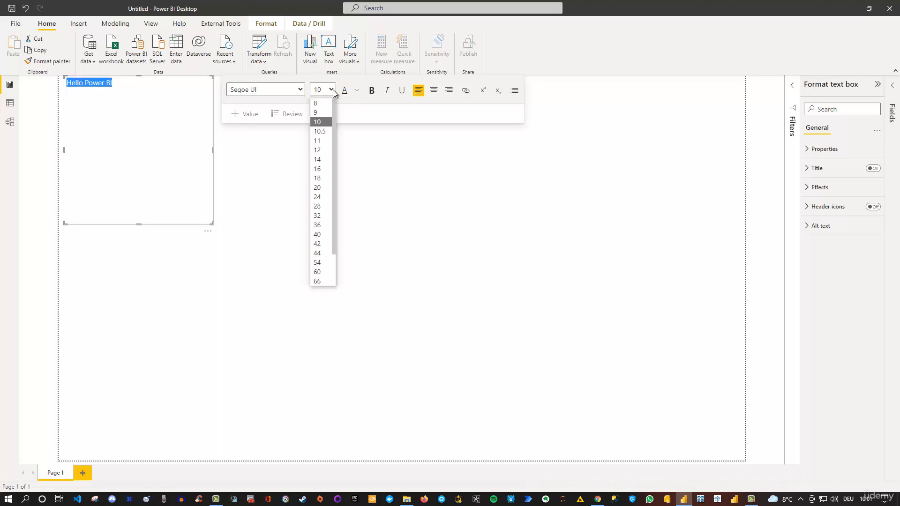
left_click(322, 188)
left_click(371, 90)
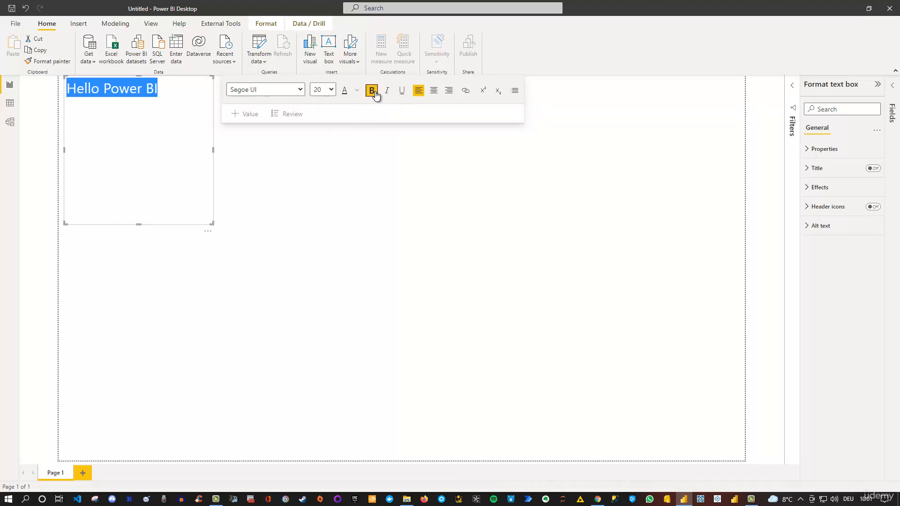
left_click(435, 90)
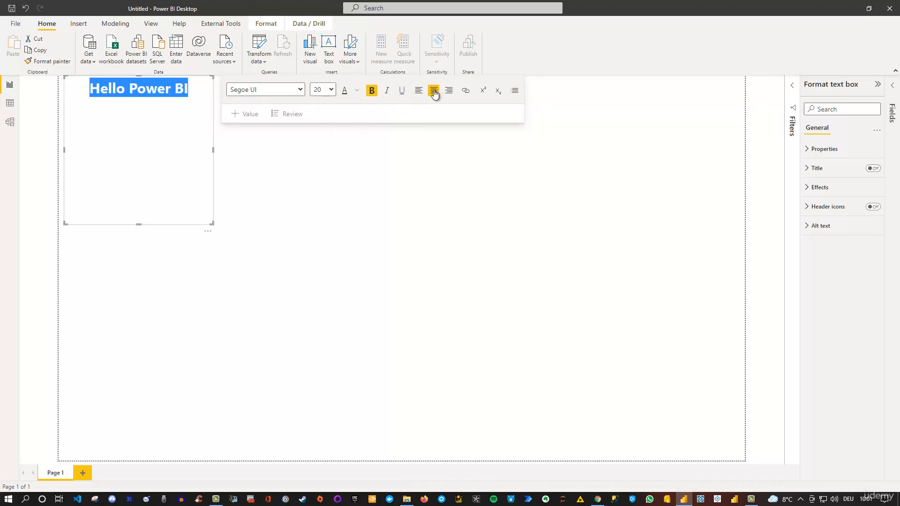
Look through the fonts available for the "Hello Power BI" text without changing the font
left_click(300, 89)
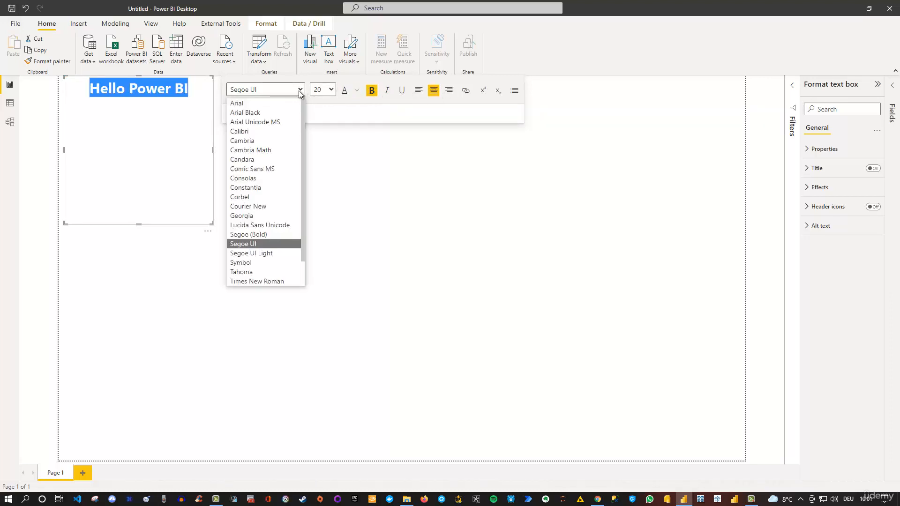
scroll(284, 128, "down", 1)
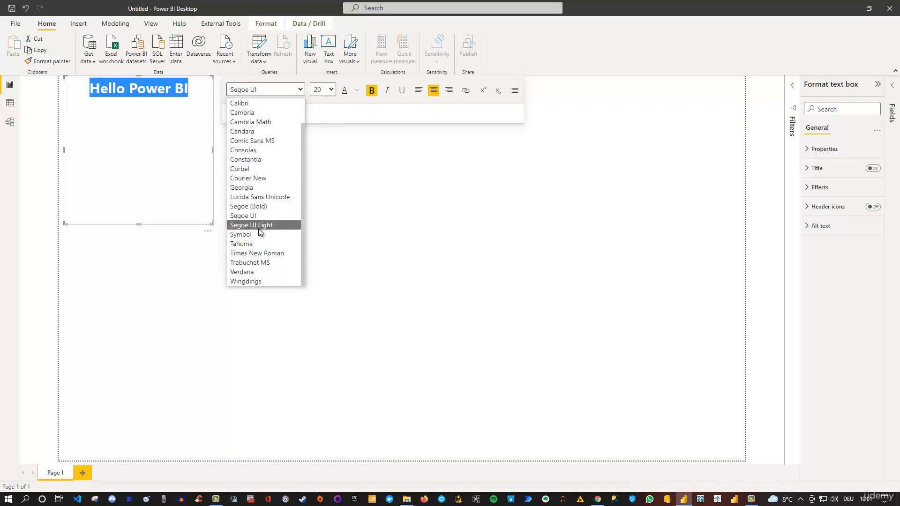
scroll(258, 230, "up", 1)
left_click(422, 174)
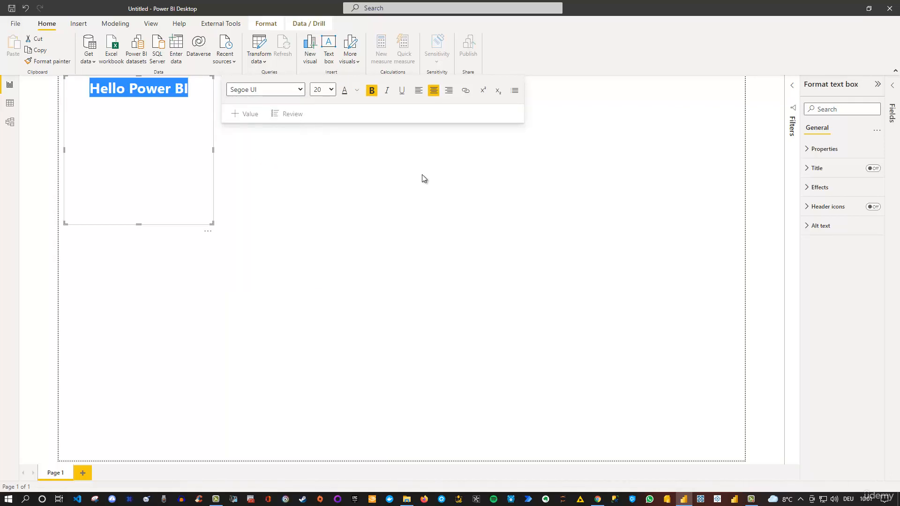
left_click(422, 175)
left_click(149, 140)
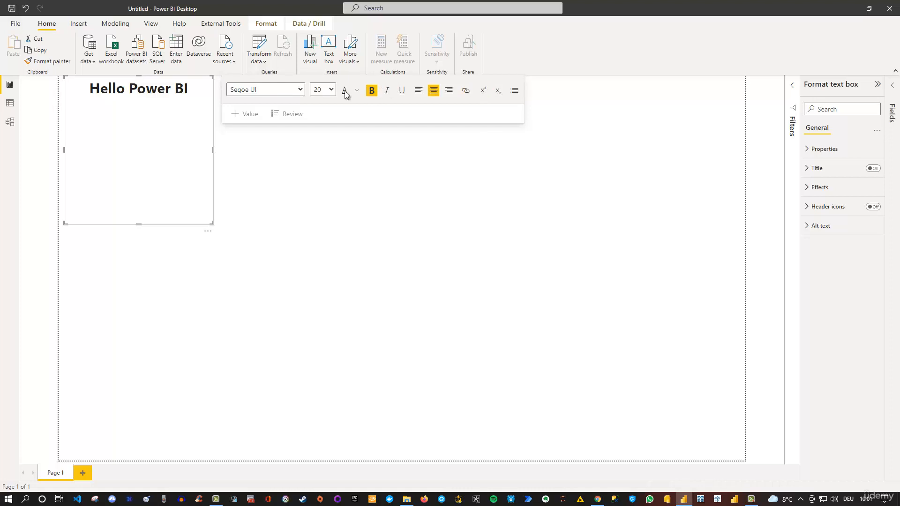
Move the "Hello Power BI" text box out of the page's corner to a spot slightly lower and closer to the middle
left_click(212, 231)
left_click_drag(249, 230, 467, 252)
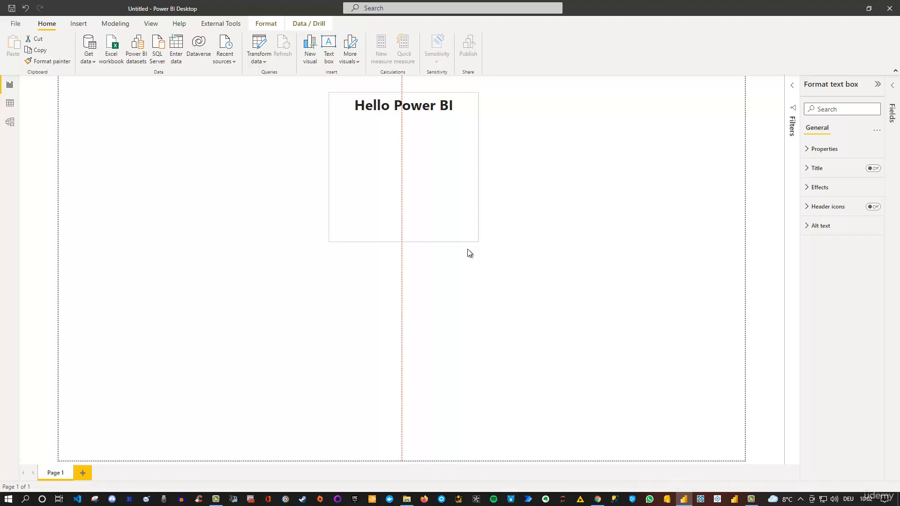
left_click_drag(469, 253, 394, 270)
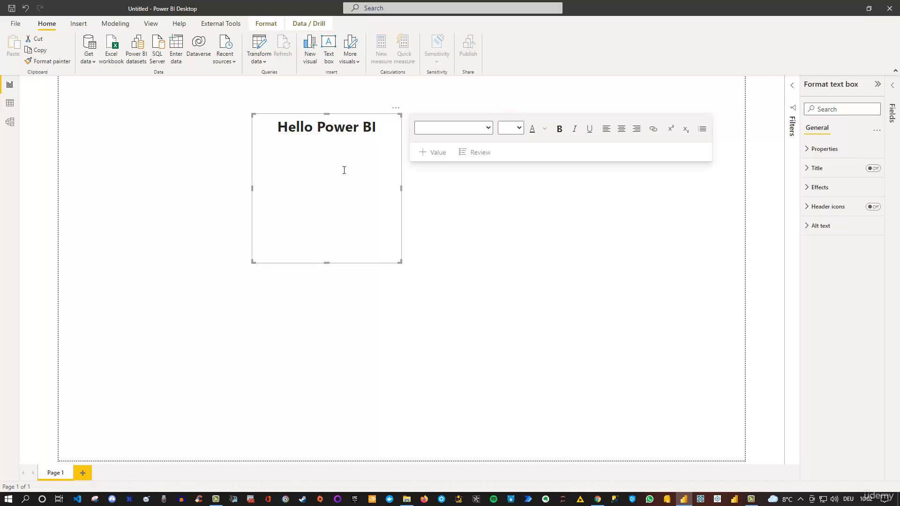
left_click(119, 158)
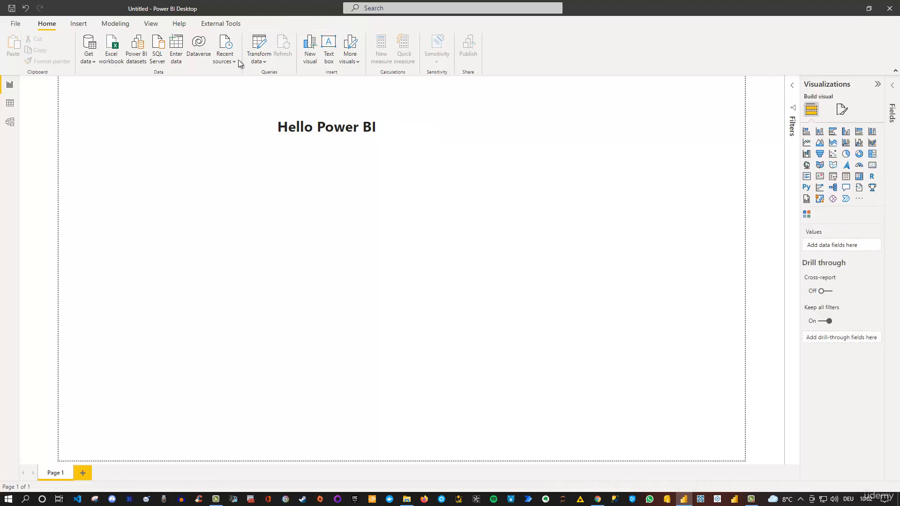
Align the "Hello Power BI" text box to the horizontal center of the report page
left_click(313, 167)
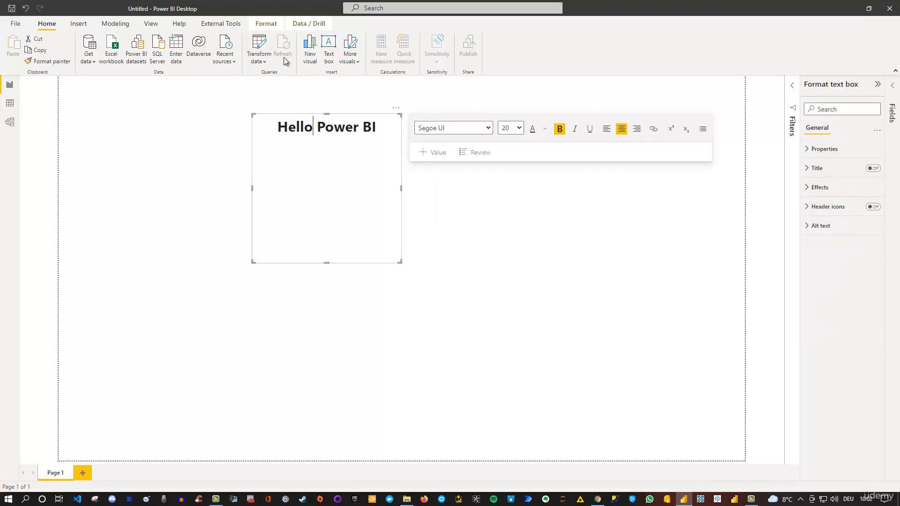
left_click(265, 24)
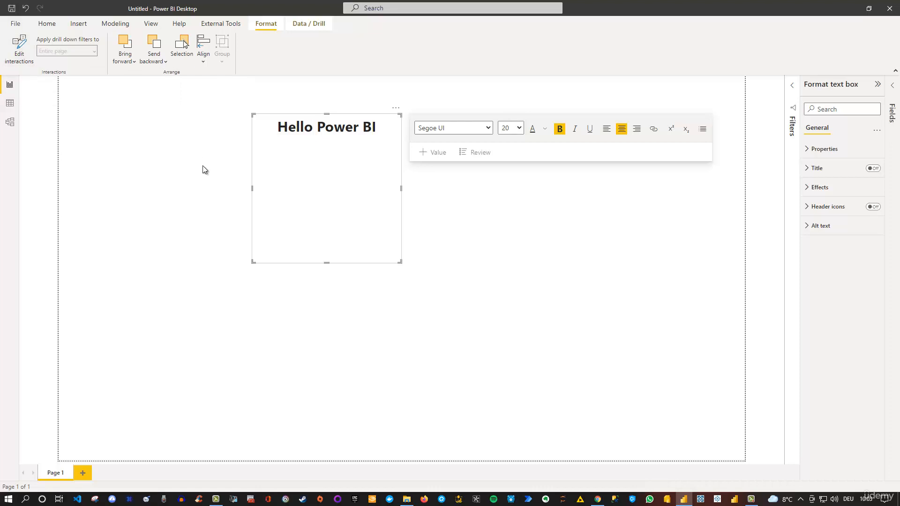
left_click(336, 169)
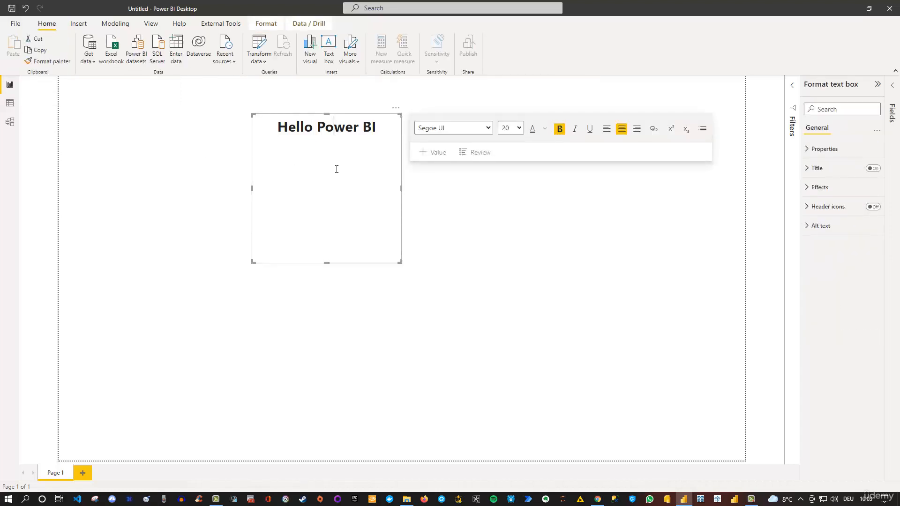
left_click(267, 24)
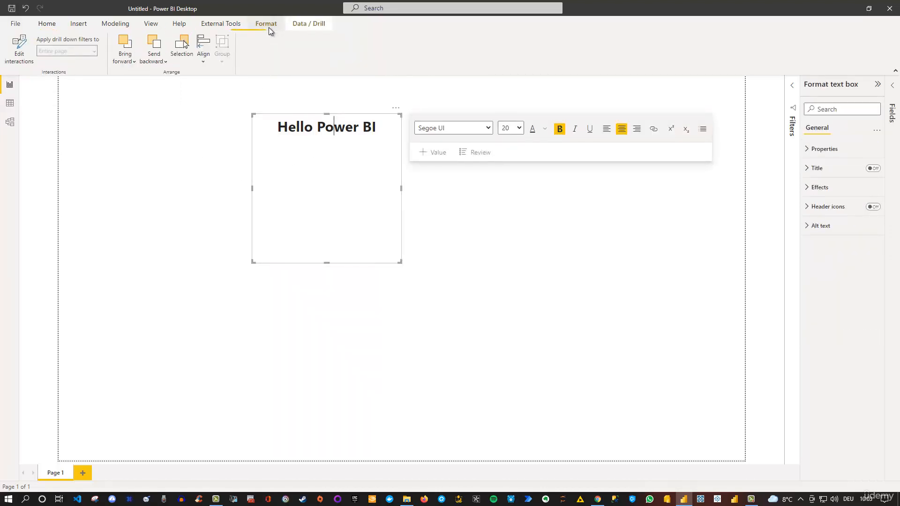
left_click(205, 63)
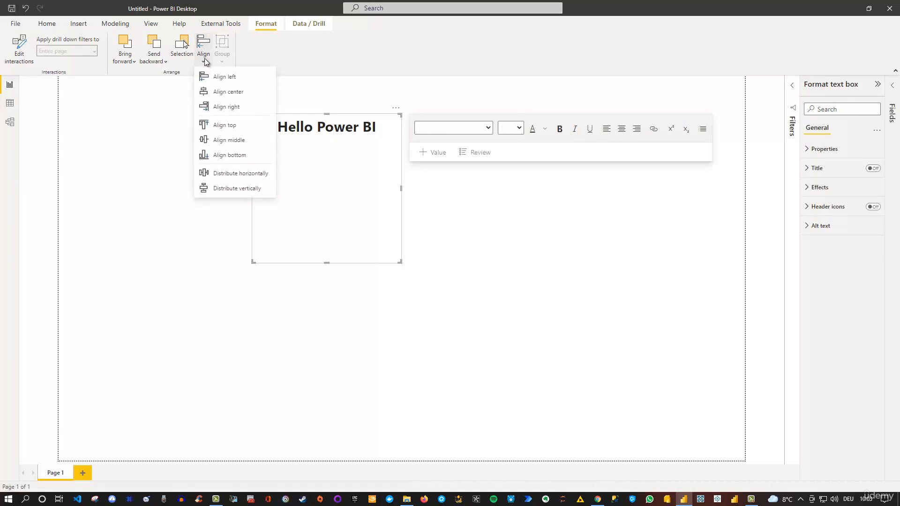
left_click(230, 92)
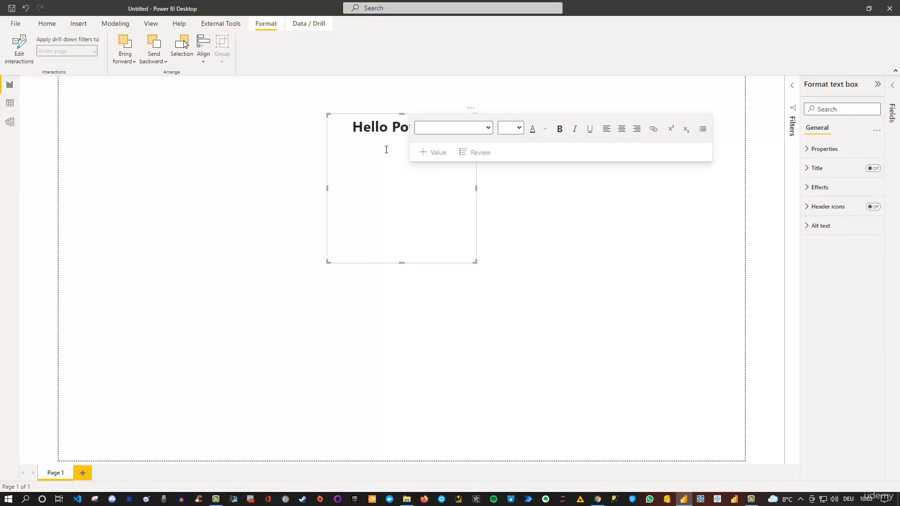
left_click(540, 253)
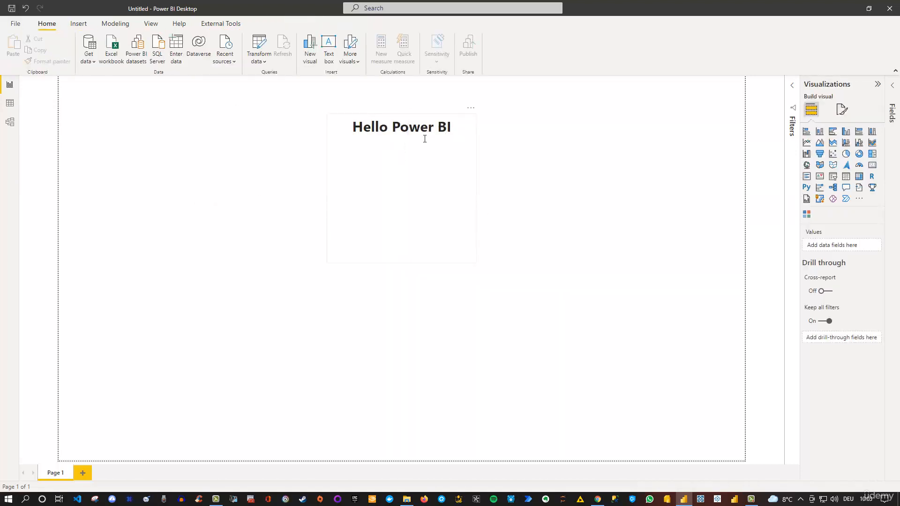
Reduce the height of the "Hello Power BI" text box from below so it fits closely around its single line
left_click(462, 242)
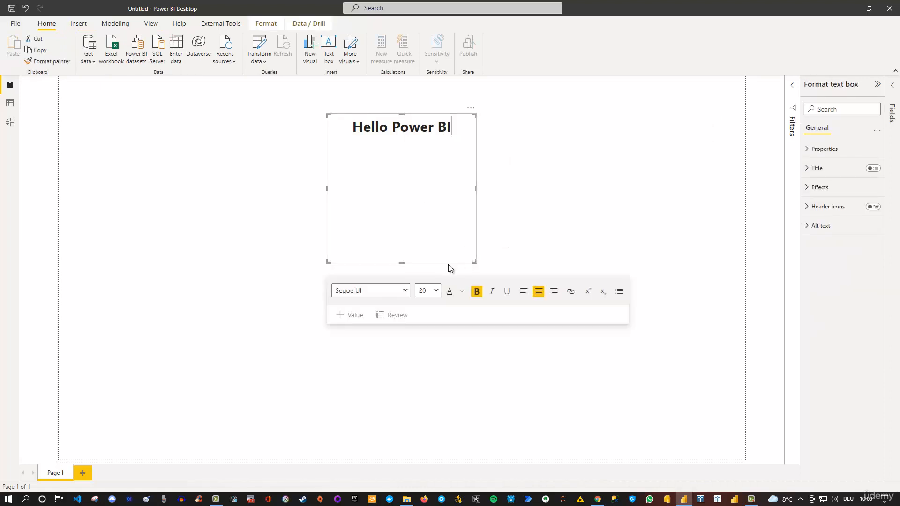
left_click_drag(402, 263, 411, 145)
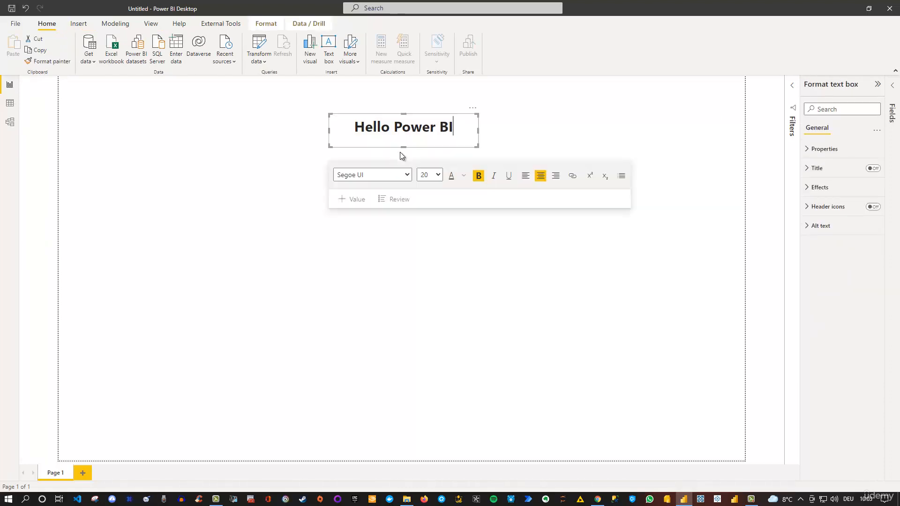
left_click(380, 249)
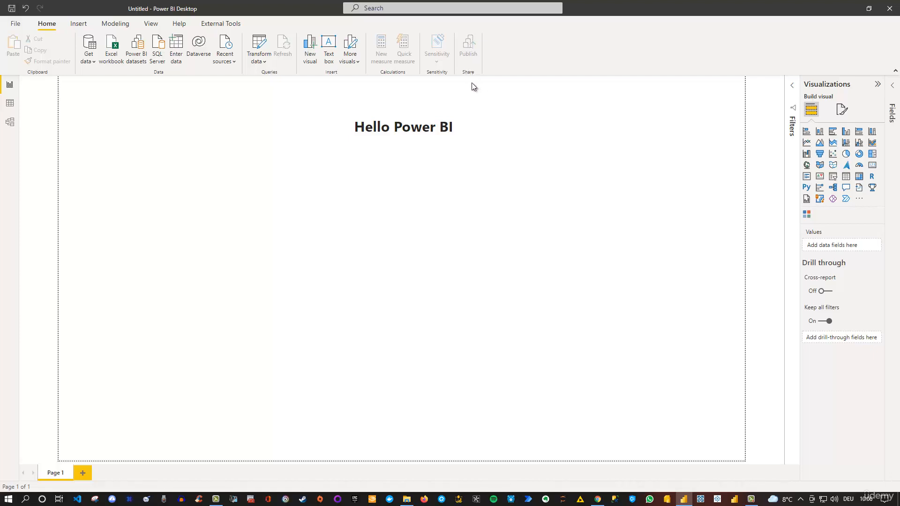
View the insertion commands and the sources offered for more visuals without importing anything
left_click(81, 25)
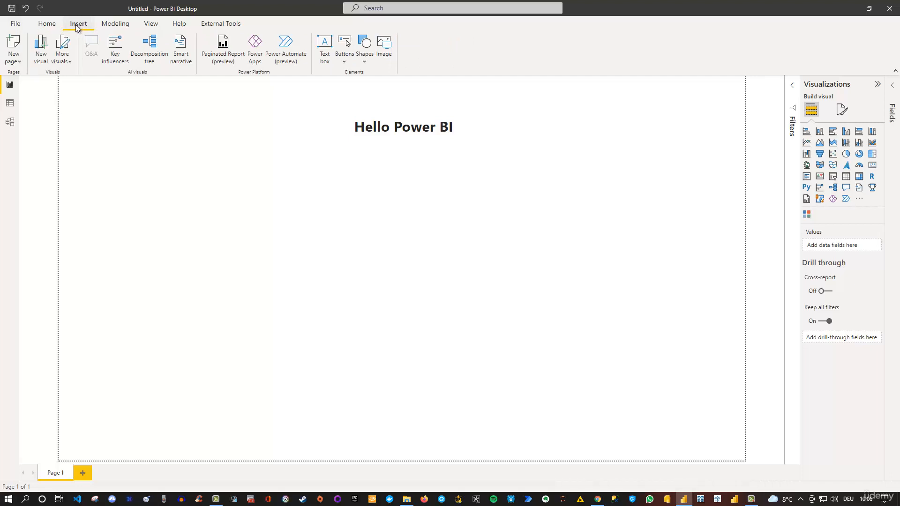
left_click(70, 64)
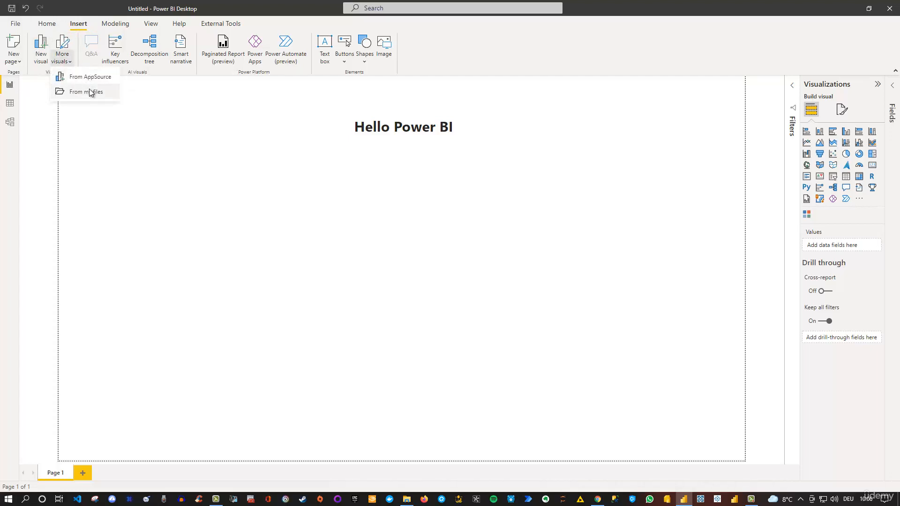
left_click(87, 118)
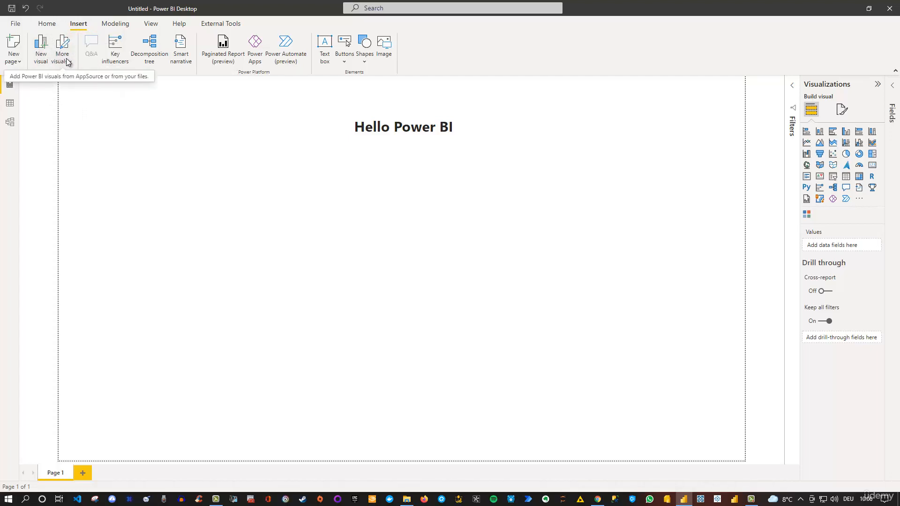
left_click(47, 24)
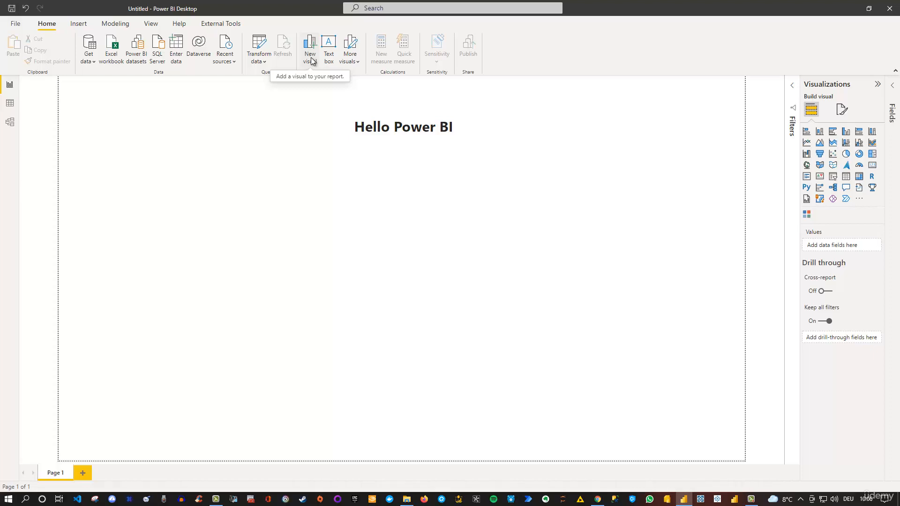
Duplicate Page 1 as a new report page
left_click(78, 25)
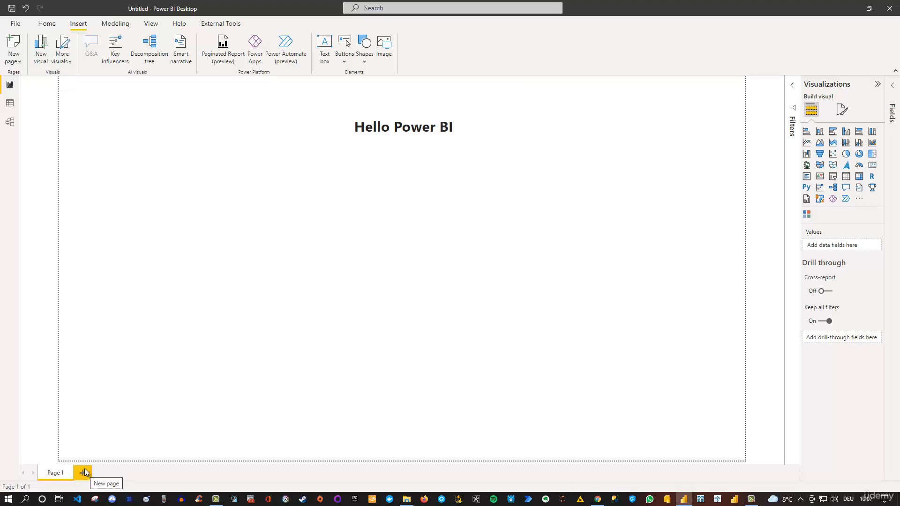
left_click(18, 65)
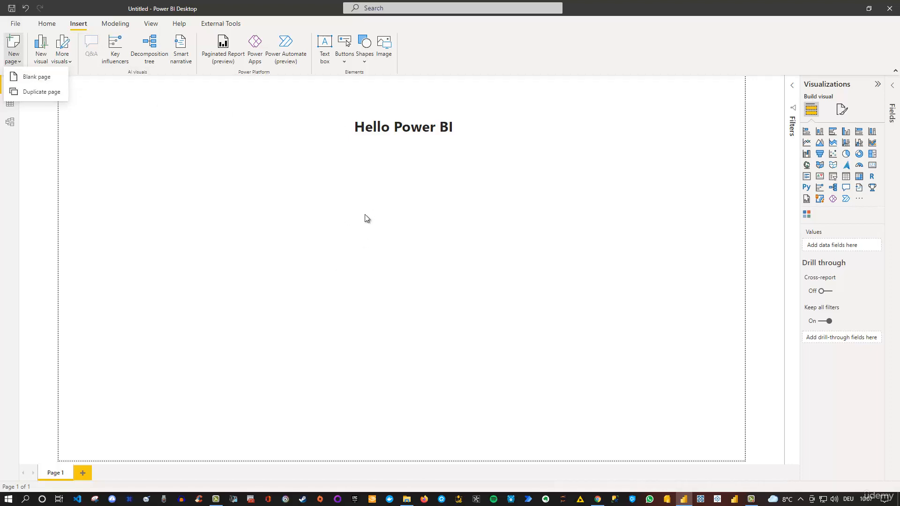
left_click(51, 92)
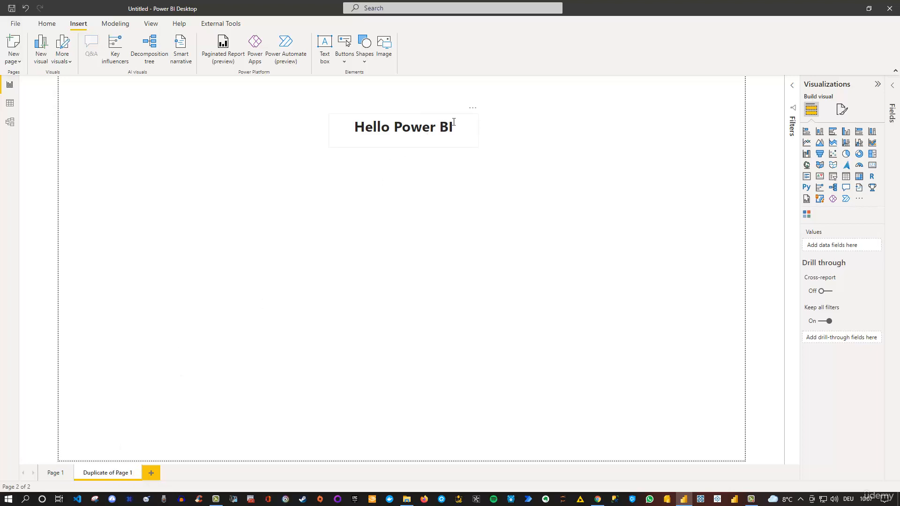
Replace the text box's heading on the duplicated page with "Second Page"
left_click(467, 117)
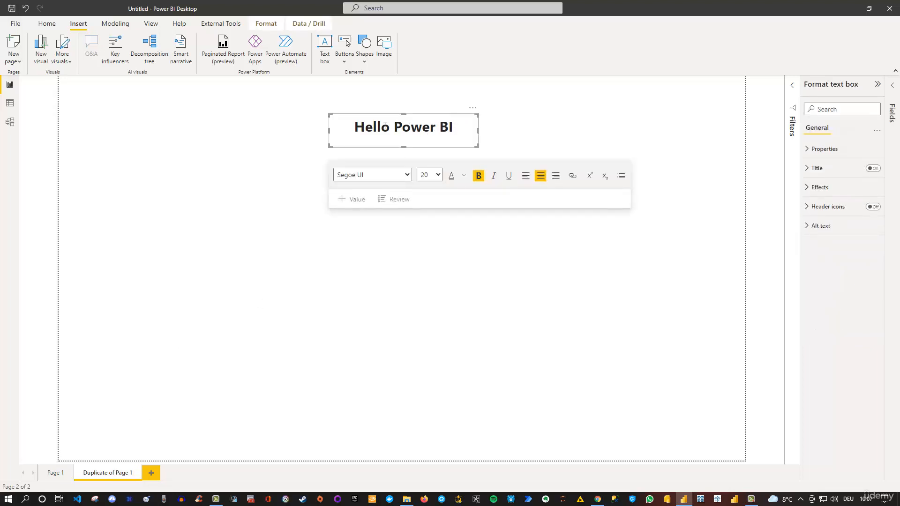
left_click_drag(454, 126, 342, 124)
type("Swe")
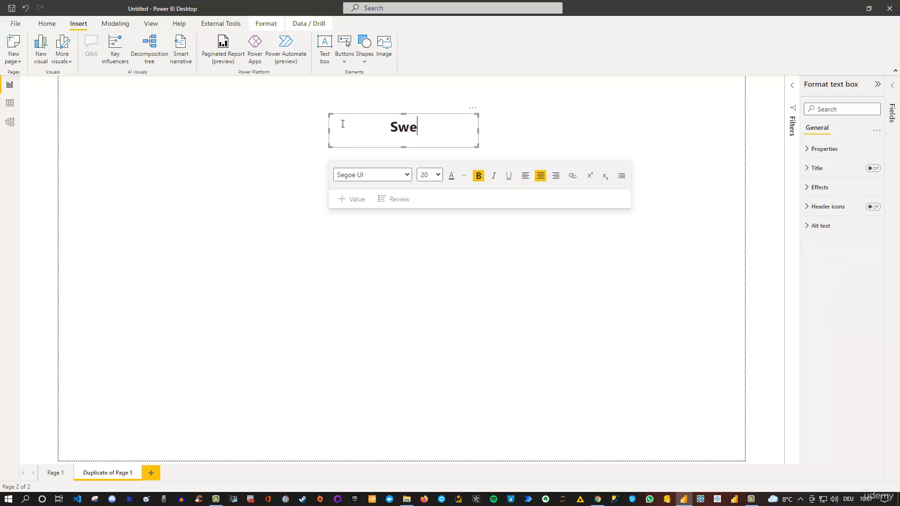
key("BackSpace")
key("BackSpace")
type("econd Page")
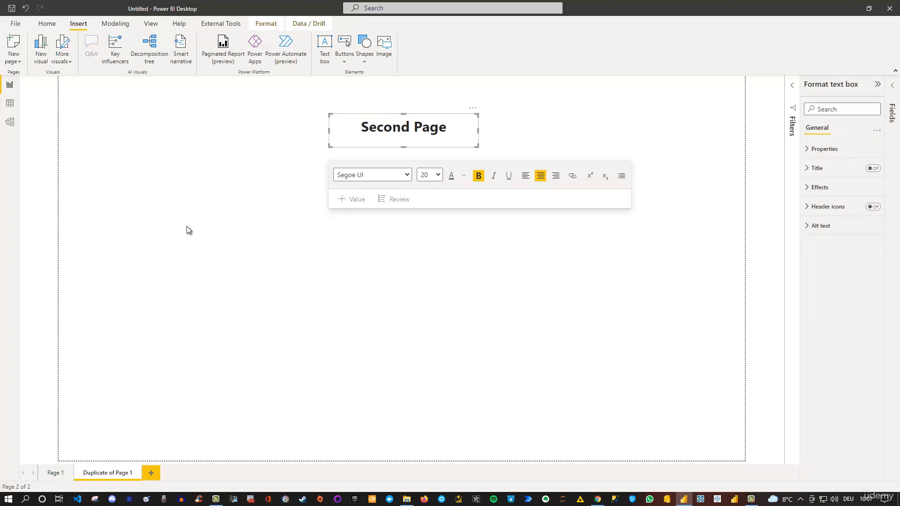
left_click(220, 229)
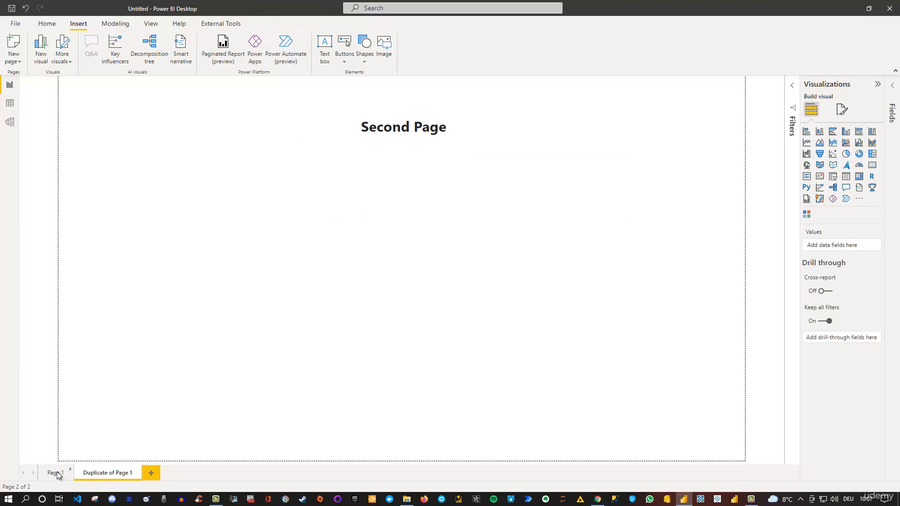
Rename the duplicated report page to "Page 2"
right_click(117, 476)
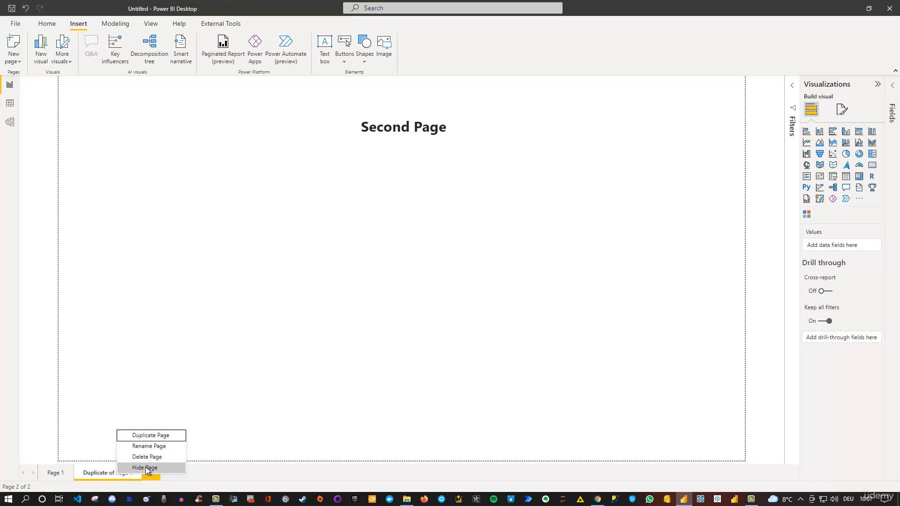
left_click(251, 406)
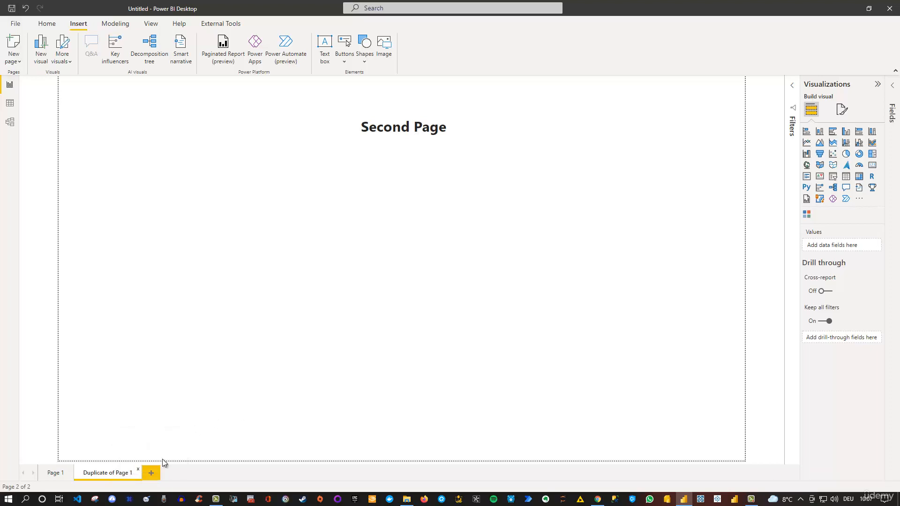
double_click(111, 471)
type("Page 2")
key("Return")
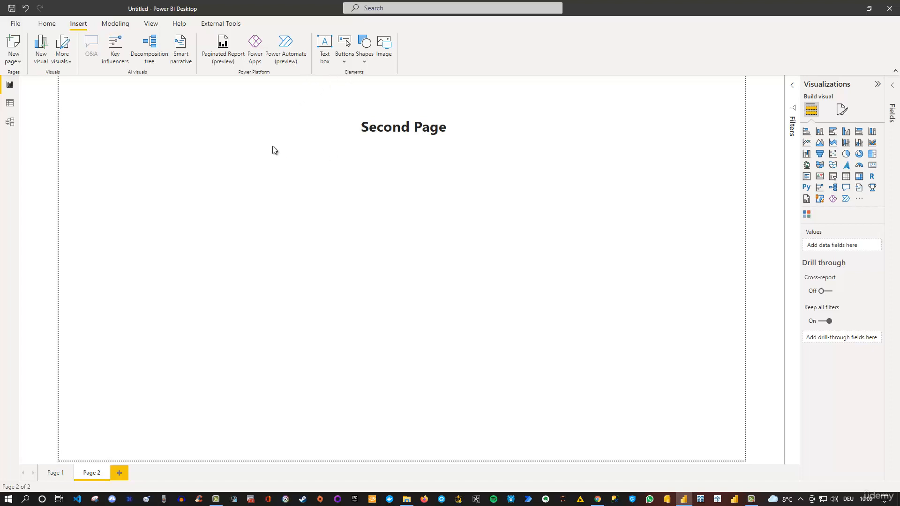
Add a Back button to Page 2, test it by going back to Page 1, and return to Page 2
left_click(344, 60)
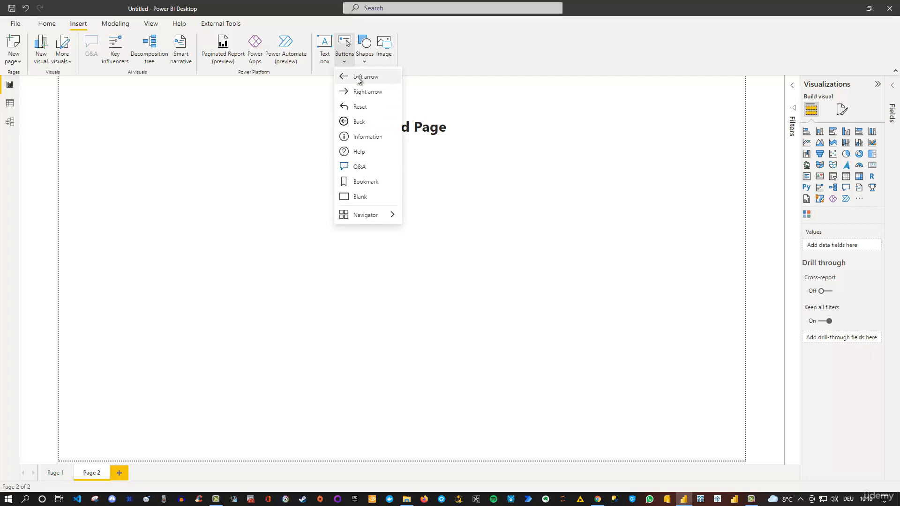
left_click(355, 120)
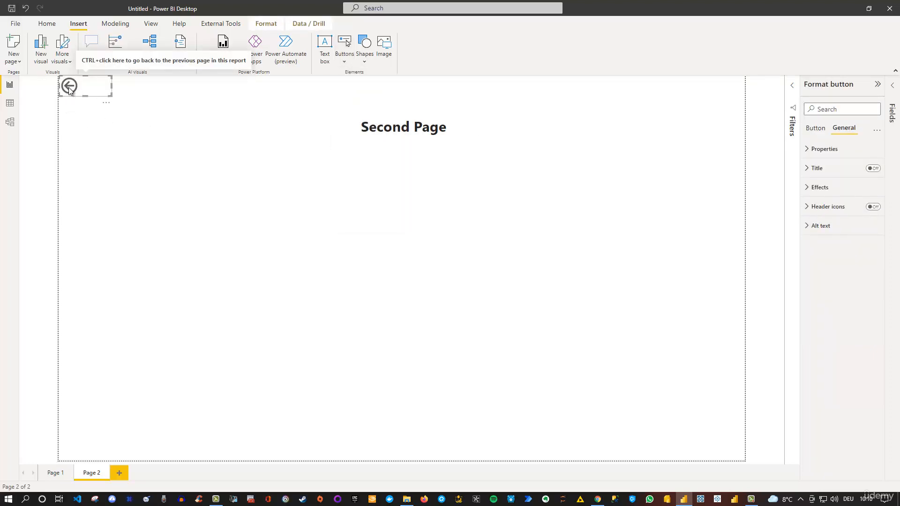
left_click(68, 89, "ctrl")
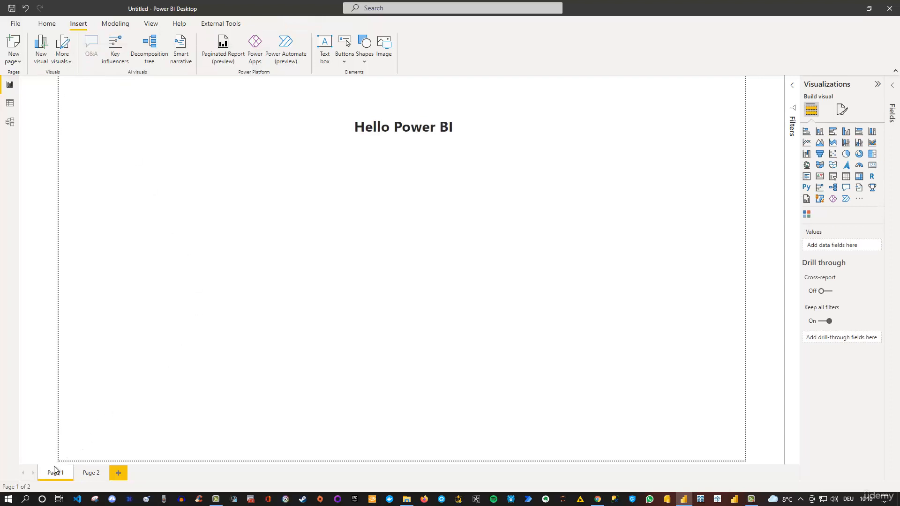
left_click(88, 474)
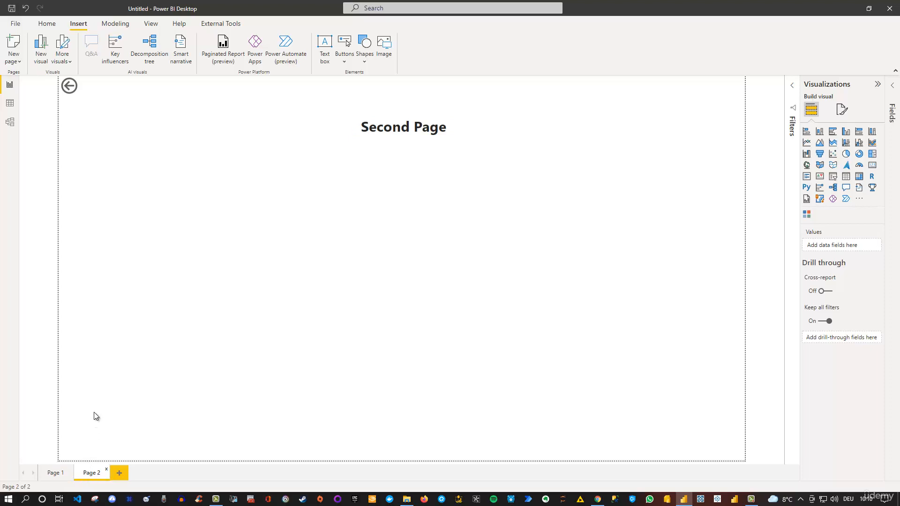
Test the Back button again by going to Page 1, and return to Page 2
left_click(68, 86, "ctrl")
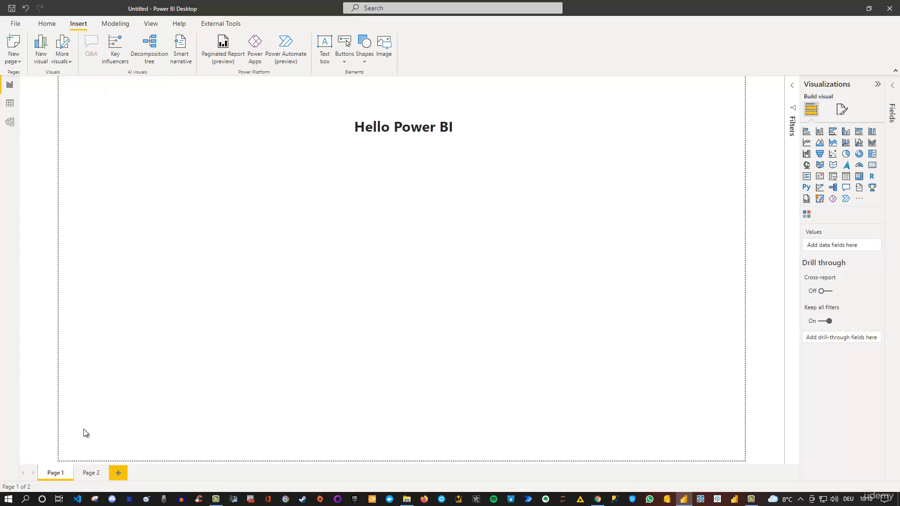
left_click(95, 473)
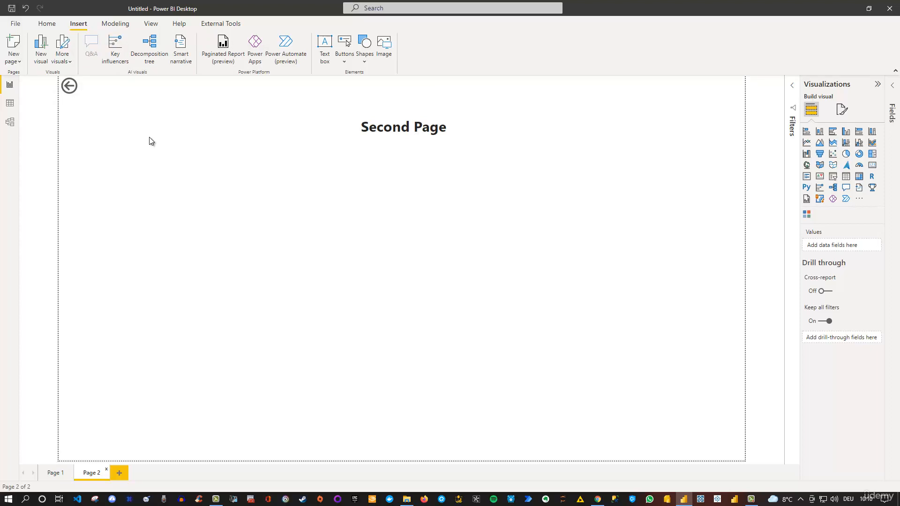
Insert a Rectangle shape on Page 2 and place it centred below the "Second Page" heading
left_click(344, 61)
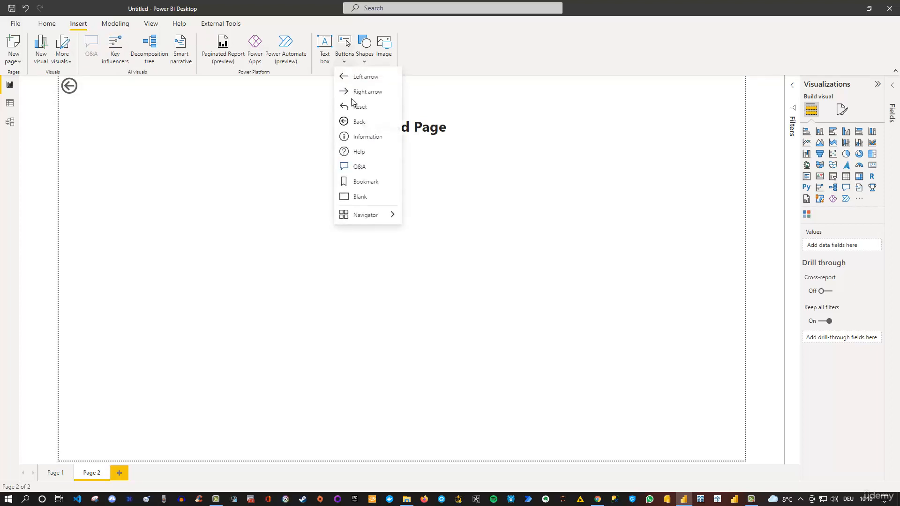
left_click(364, 62)
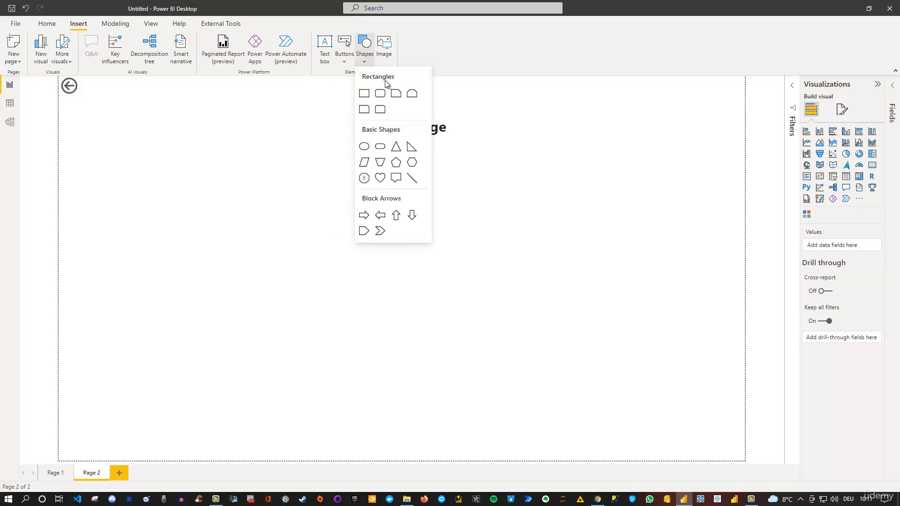
left_click(361, 97)
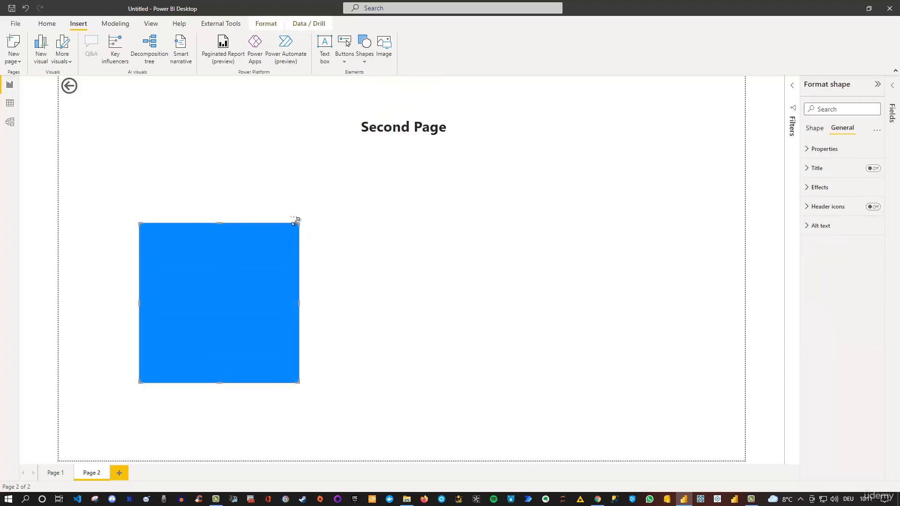
left_click_drag(296, 221, 480, 172)
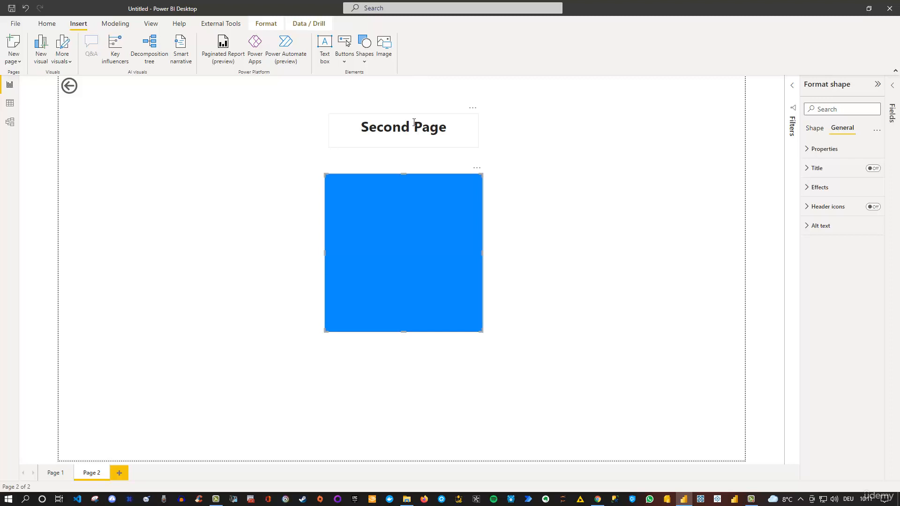
Insert the image PBI.png and fit it as a small logo in the upper-right corner of the report page
left_click(384, 45)
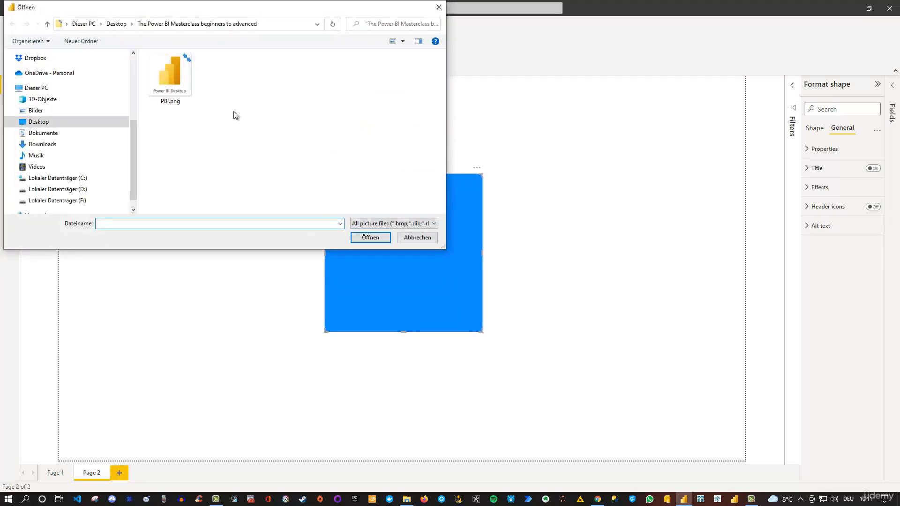
left_click(168, 75)
left_click(370, 237)
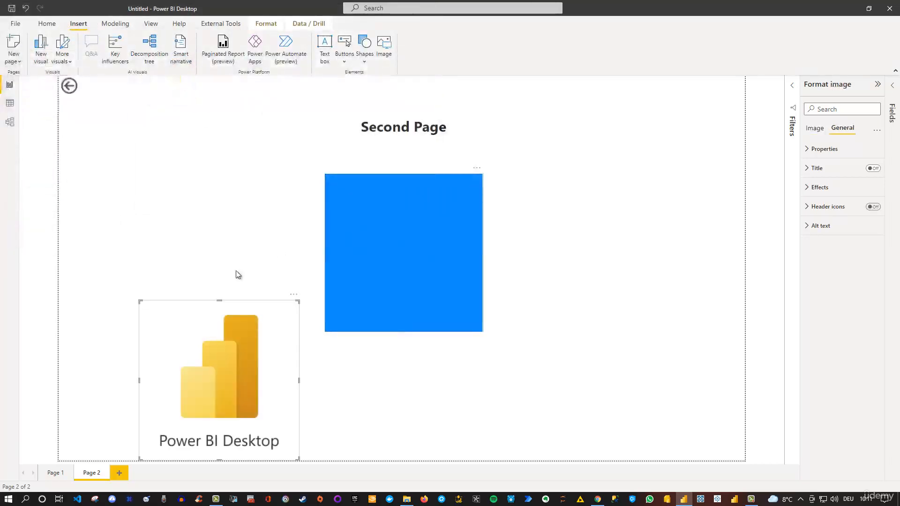
left_click_drag(298, 301, 736, 74)
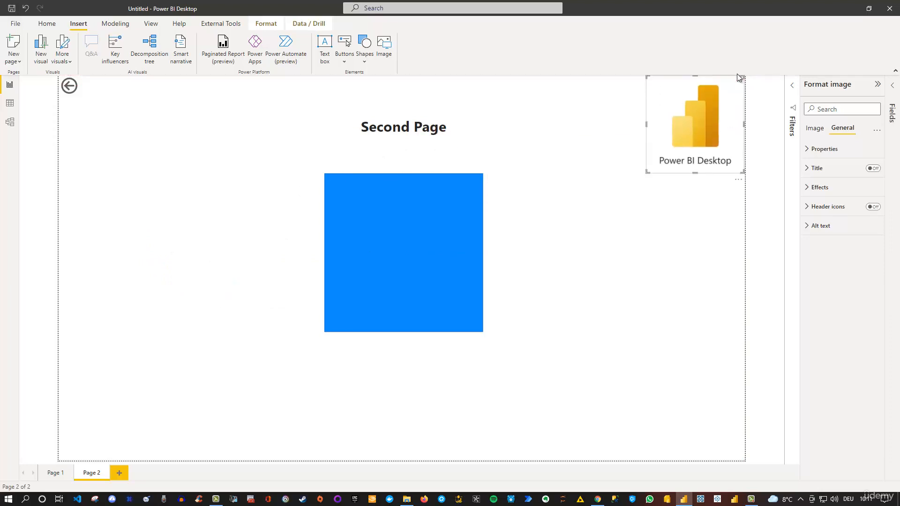
left_click_drag(646, 175, 693, 106)
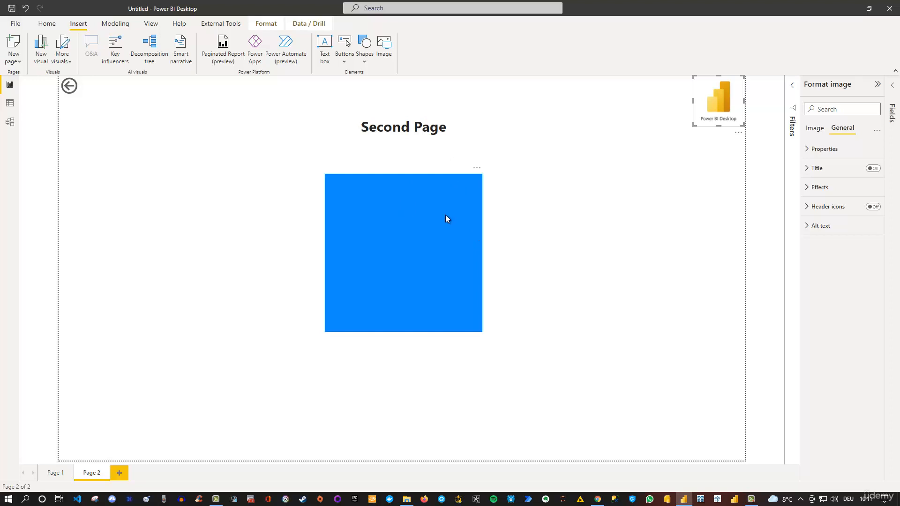
left_click(596, 219)
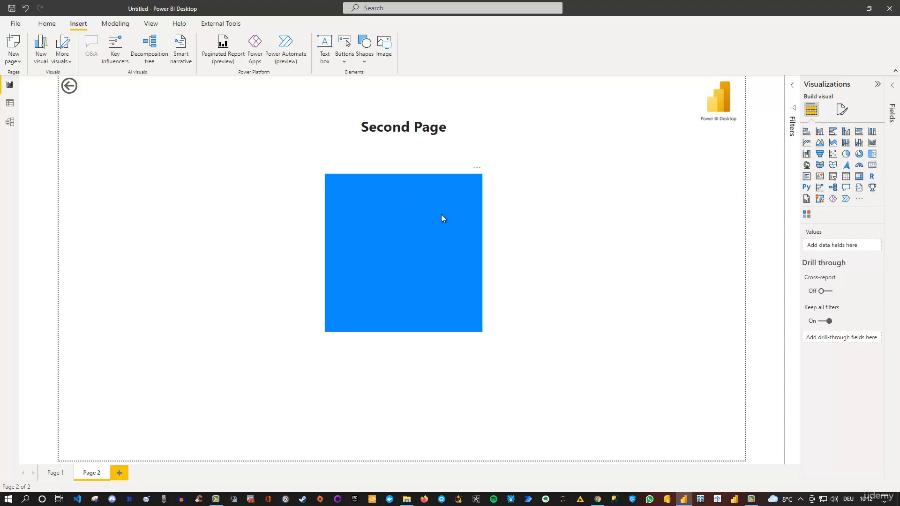
Change the blue rectangle's shape type to Octagon
left_click(405, 219)
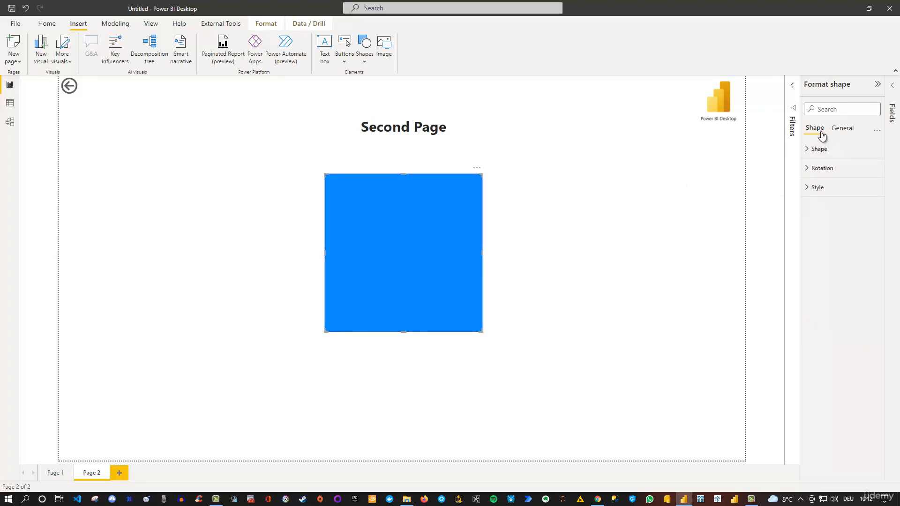
left_click(806, 150)
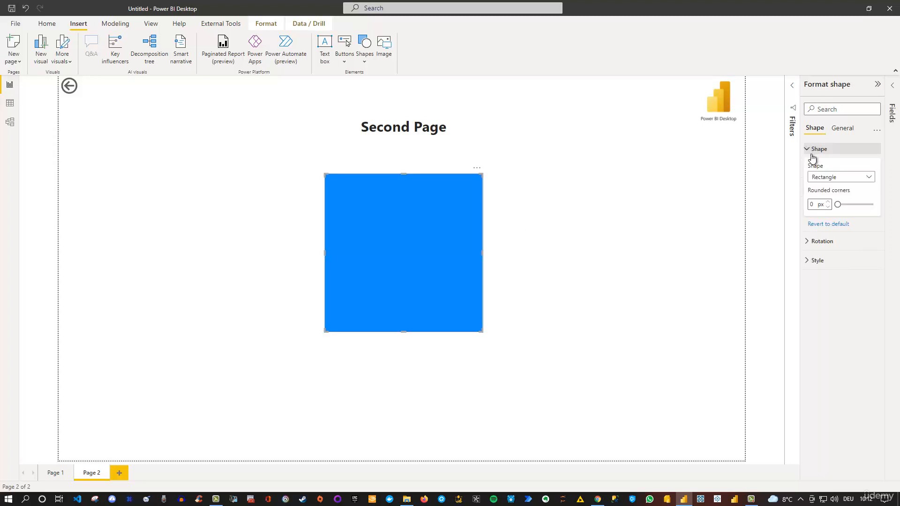
left_click(868, 179)
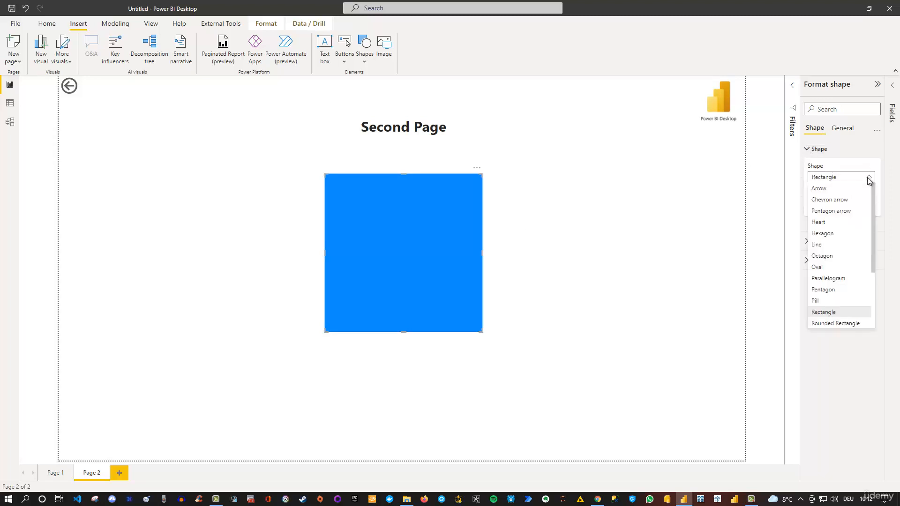
left_click(825, 256)
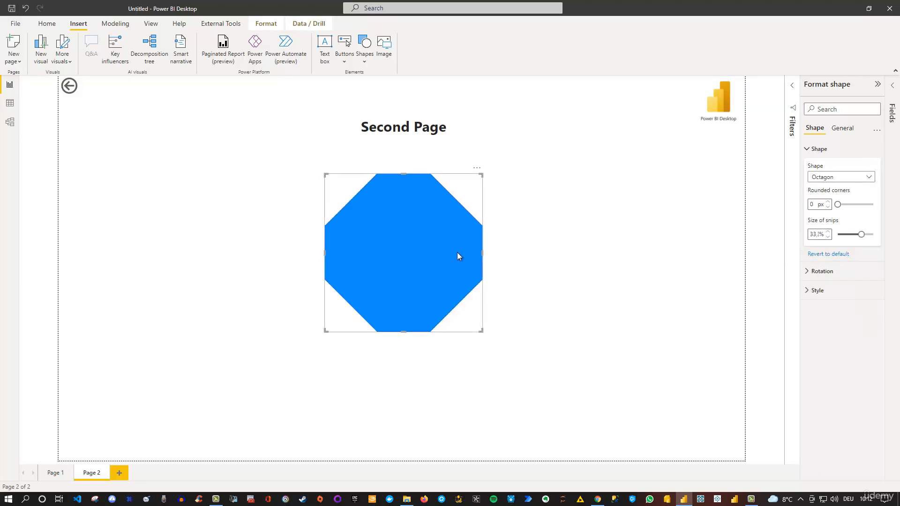
left_click(868, 178)
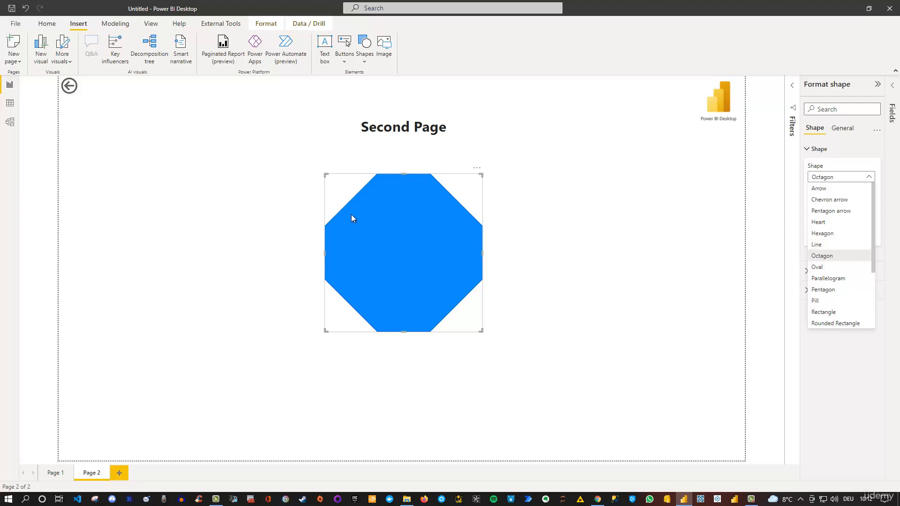
left_click(848, 156)
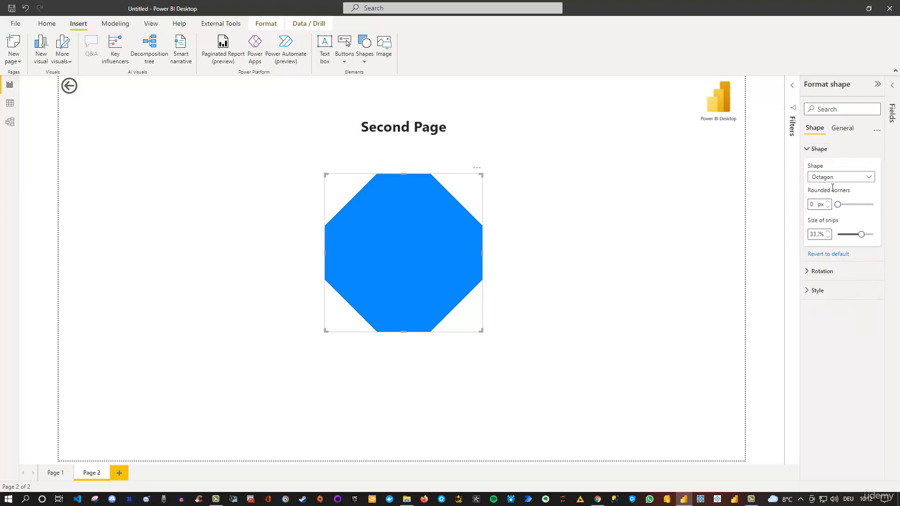
Try rotating the whole octagon with an All rotation of 37 %, and set it back to 0 %
left_click(814, 275)
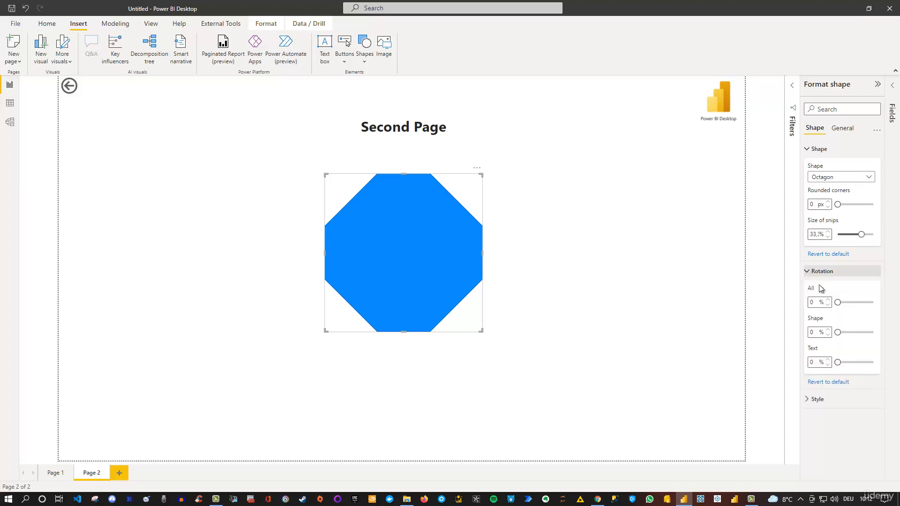
left_click_drag(837, 302, 851, 302)
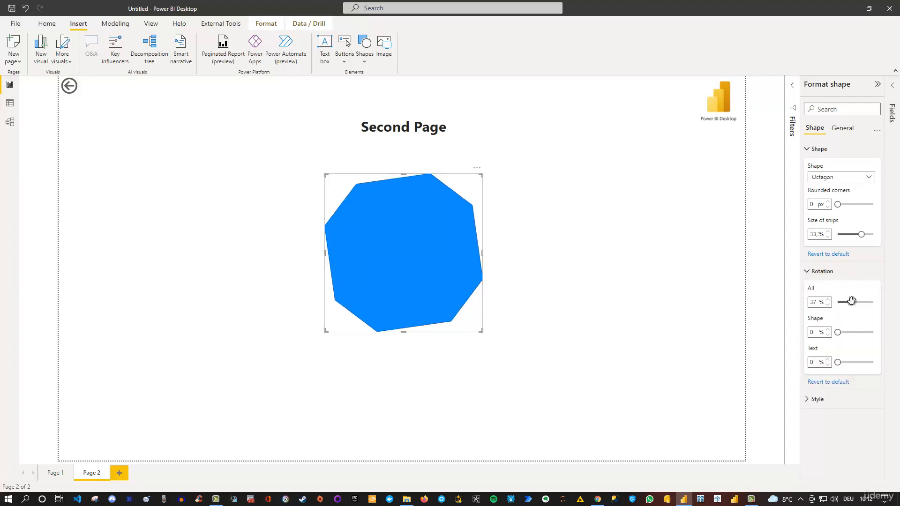
left_click_drag(850, 302, 829, 304)
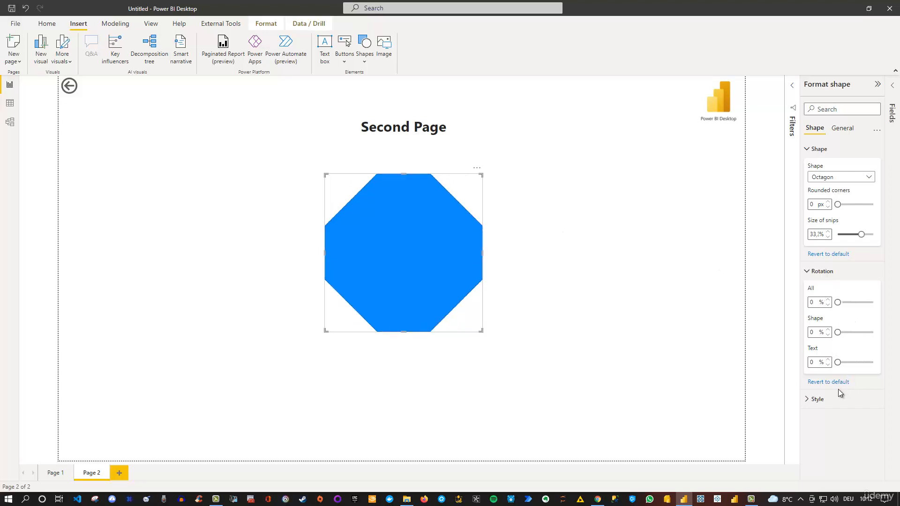
Change the octagon's fill color to dark blue
left_click(806, 401)
scroll(846, 399, "down", 2)
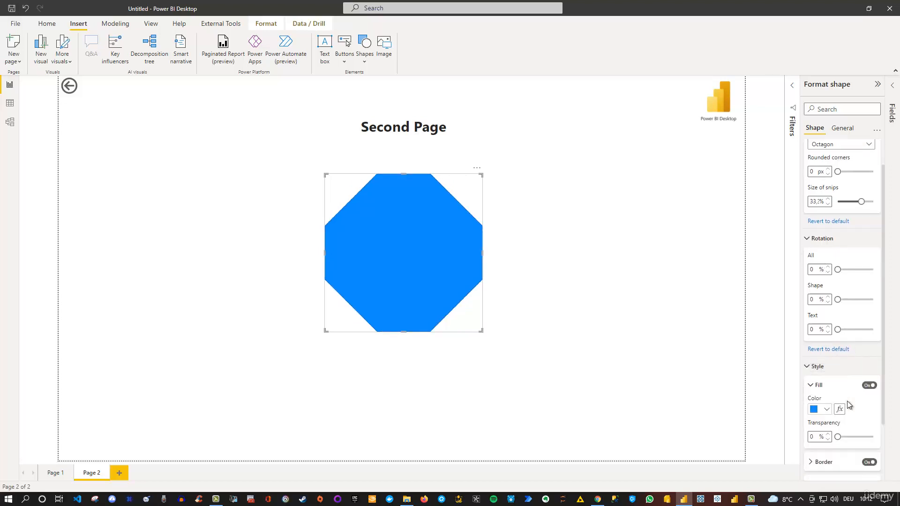
left_click(826, 340)
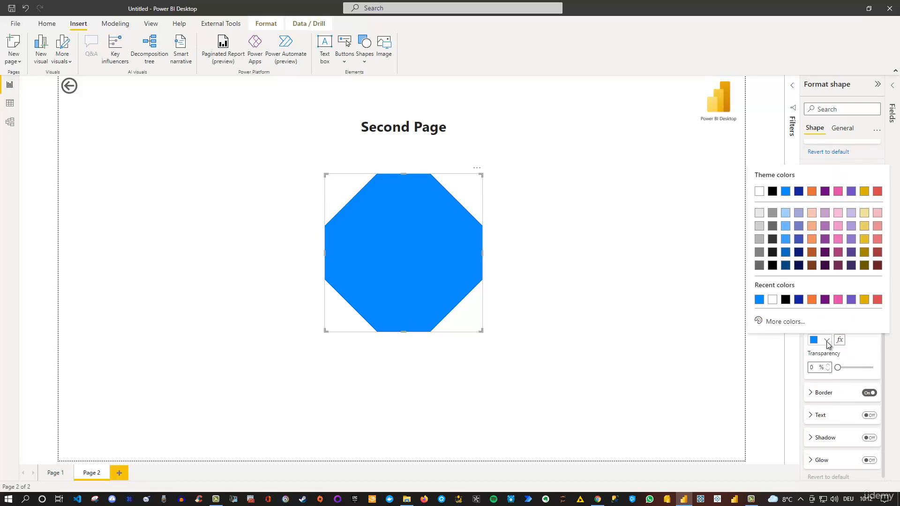
left_click(798, 299)
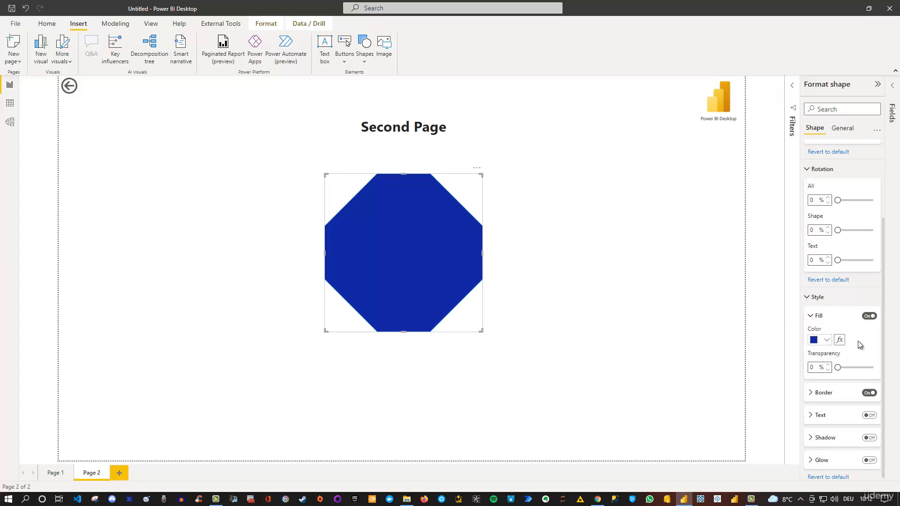
Turn on the octagon's shadow and set its transparency to 62 % and its blur to 59 px
scroll(858, 341, "down", 1)
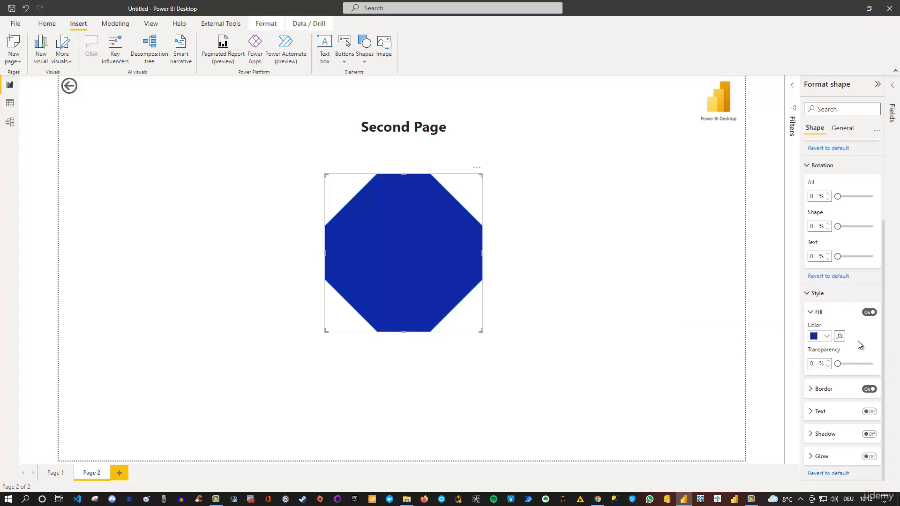
left_click(869, 434)
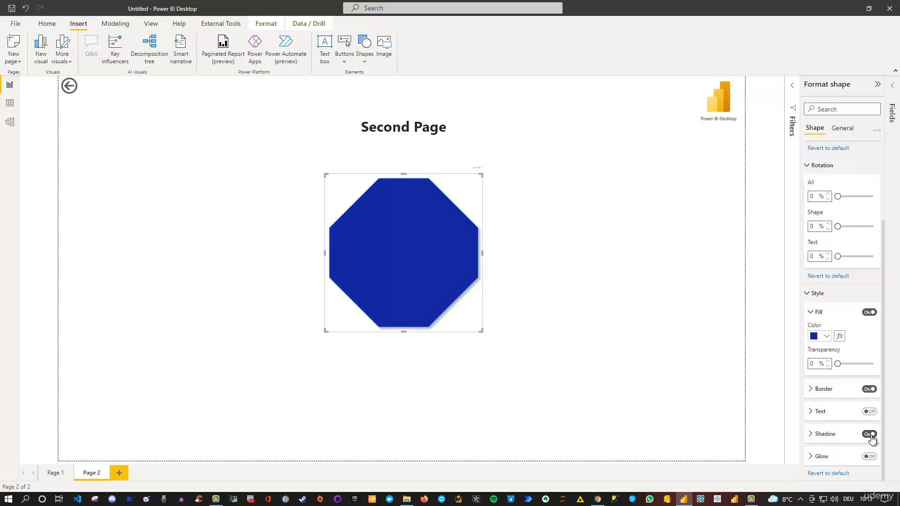
left_click(815, 430)
scroll(818, 430, "down", 3)
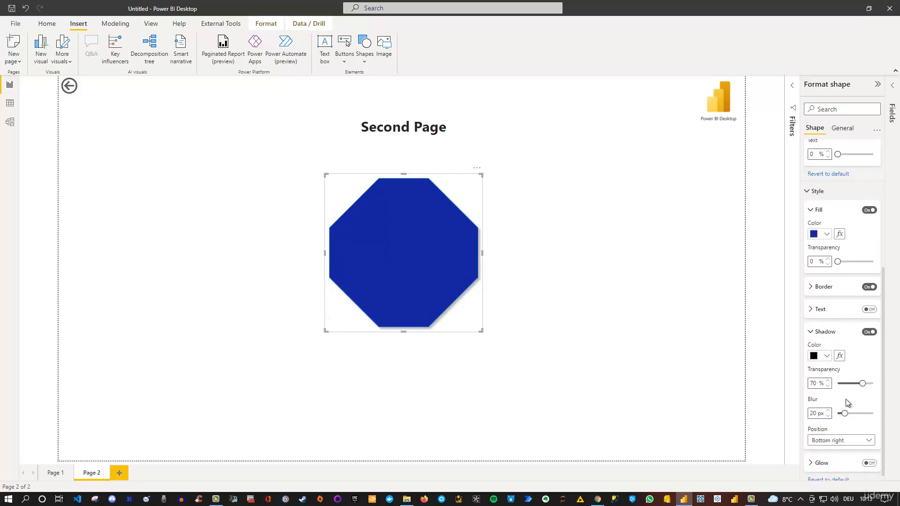
left_click_drag(862, 384, 859, 383)
left_click_drag(845, 416, 854, 413)
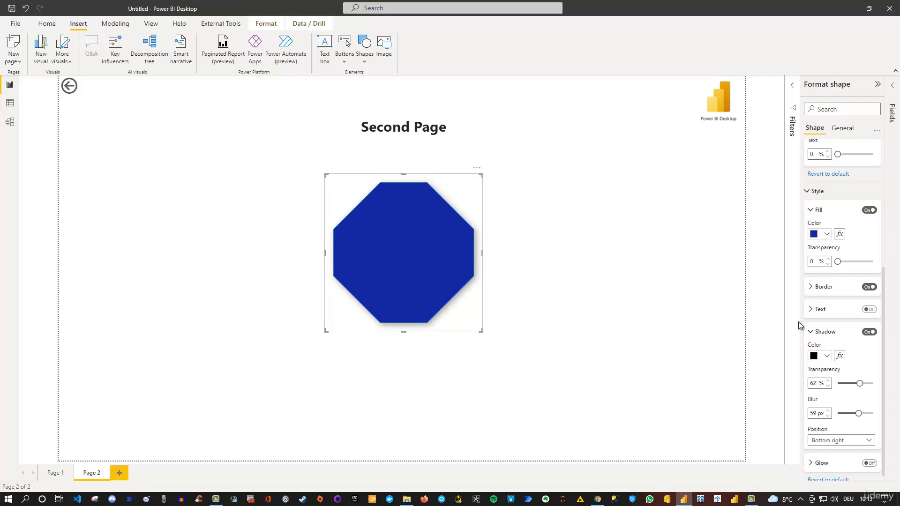
Expand all categories of the octagon's format settings
scroll(825, 445, "down", 1)
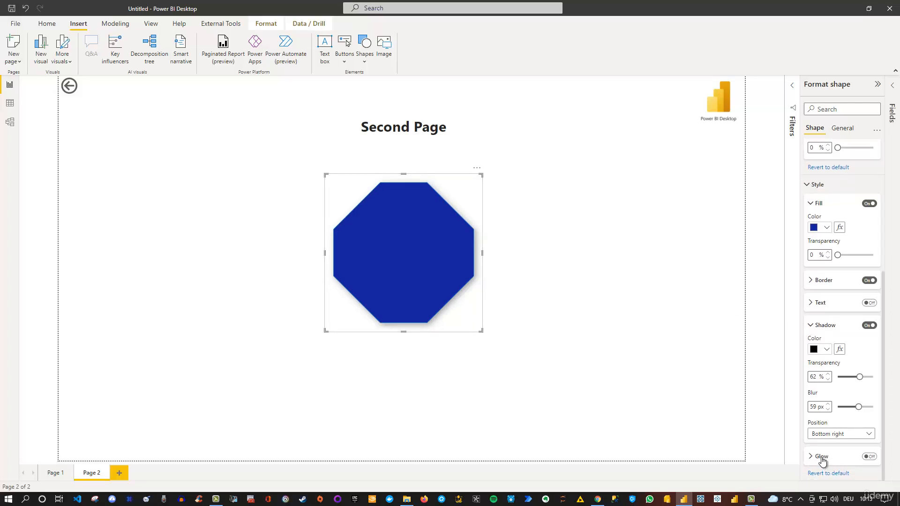
scroll(823, 462, "up", 4)
scroll(823, 457, "up", 1)
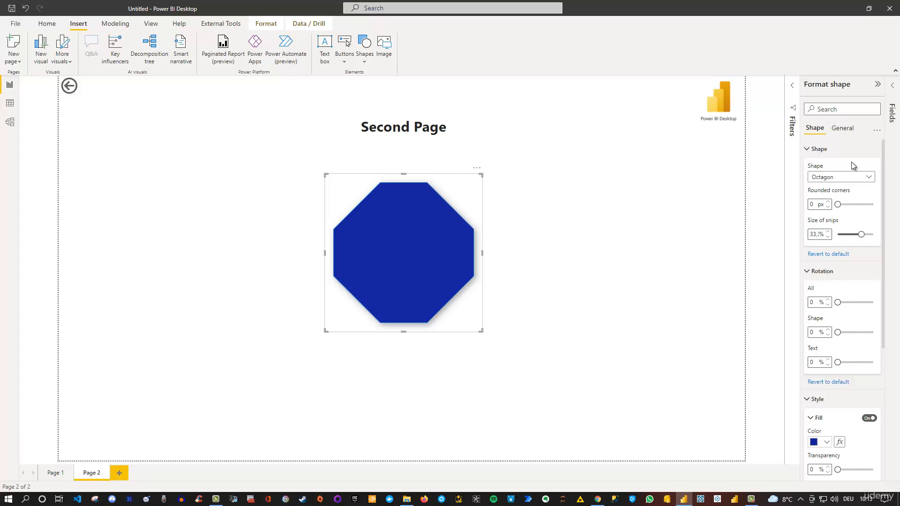
left_click(878, 132)
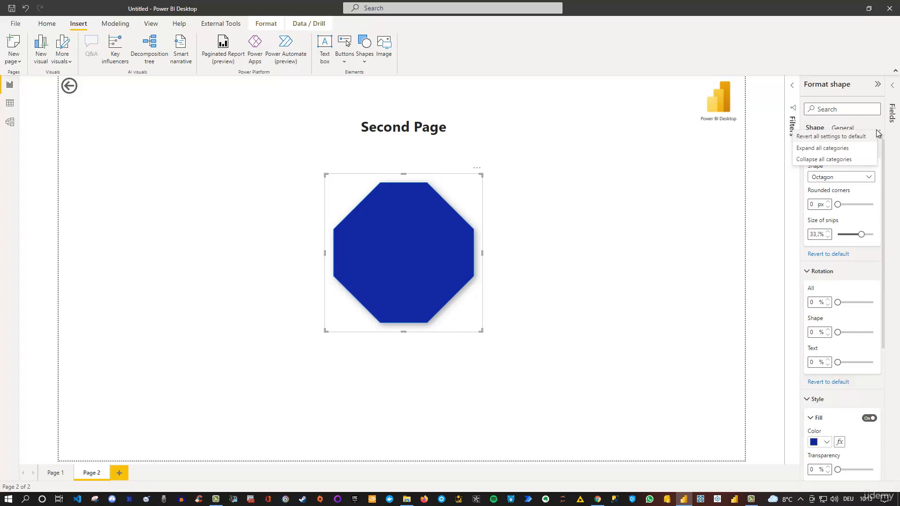
left_click(837, 149)
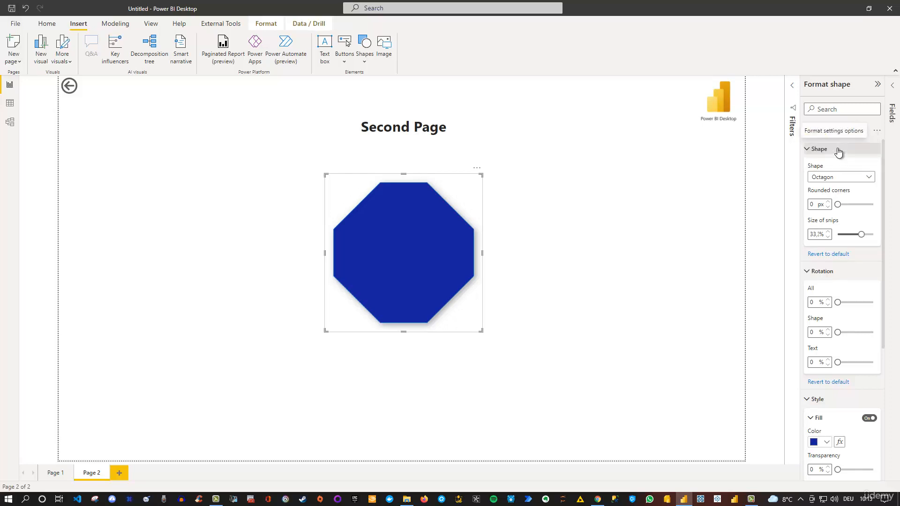
Collapse all categories of the octagon's format settings, checking and closing the Rotation category as well
left_click(877, 132)
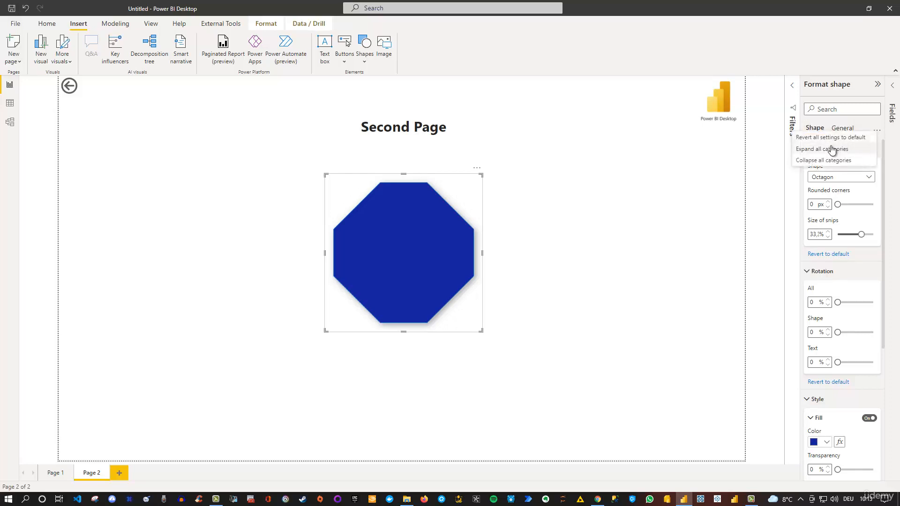
left_click(820, 162)
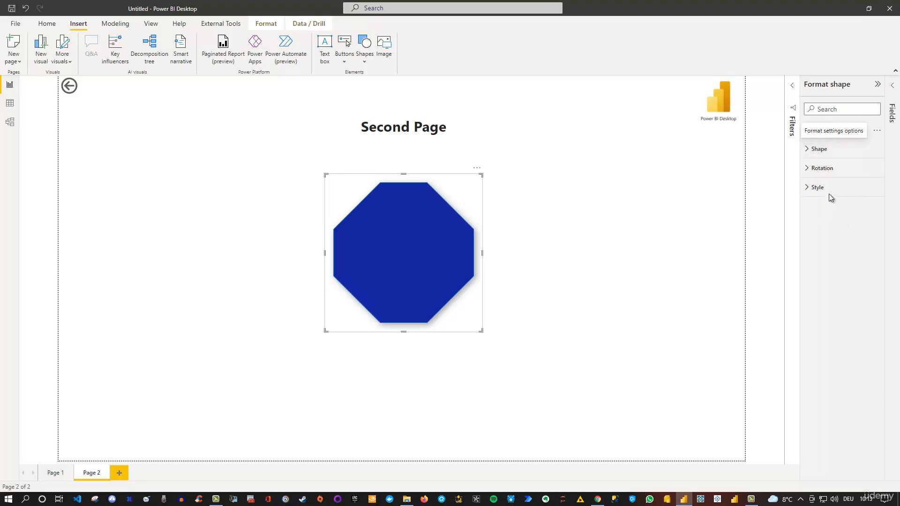
left_click(807, 168)
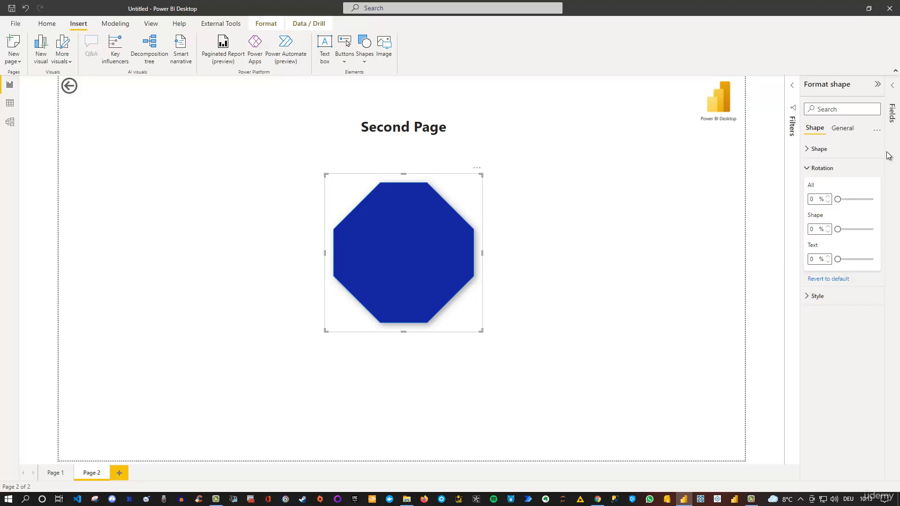
left_click(811, 168)
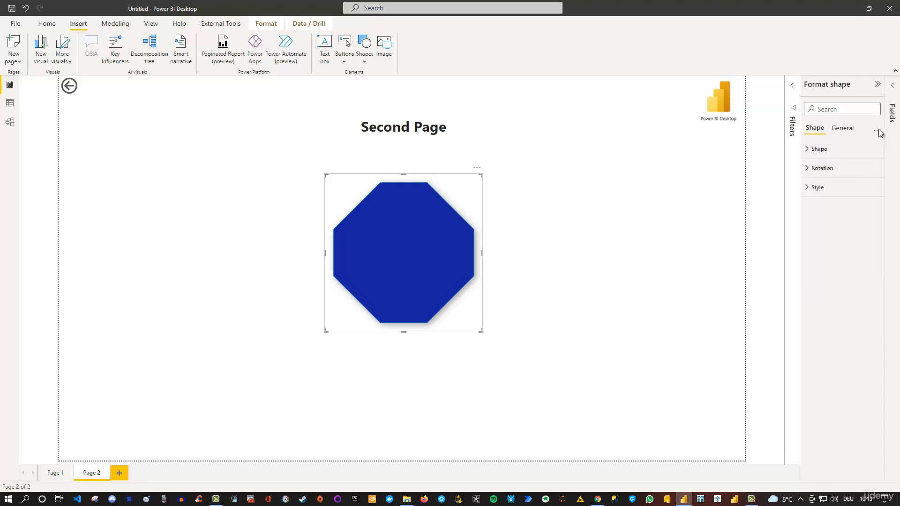
Expand all categories of the octagon's format settings, review them, and revert all of the shape's settings to default
left_click(878, 132)
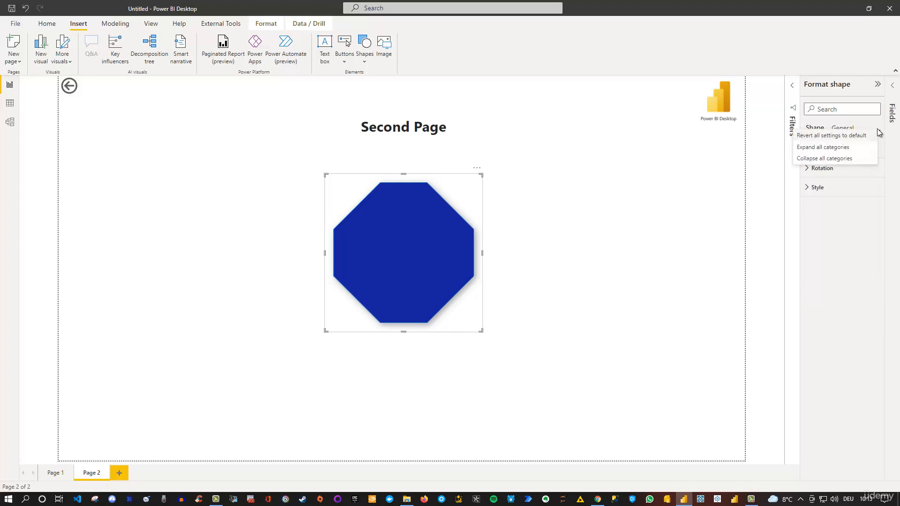
left_click(818, 147)
scroll(833, 213, "down", 4)
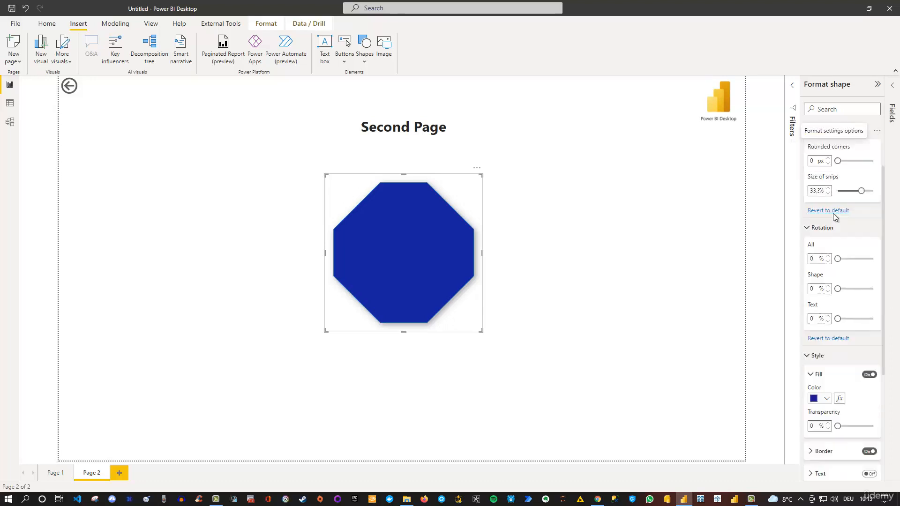
scroll(817, 293, "down", 1)
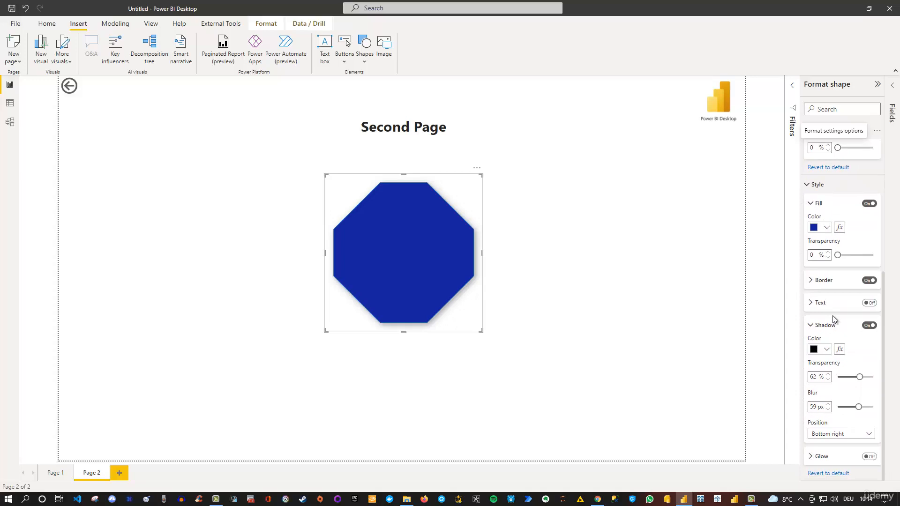
scroll(834, 321, "up", 1)
scroll(833, 320, "up", 4)
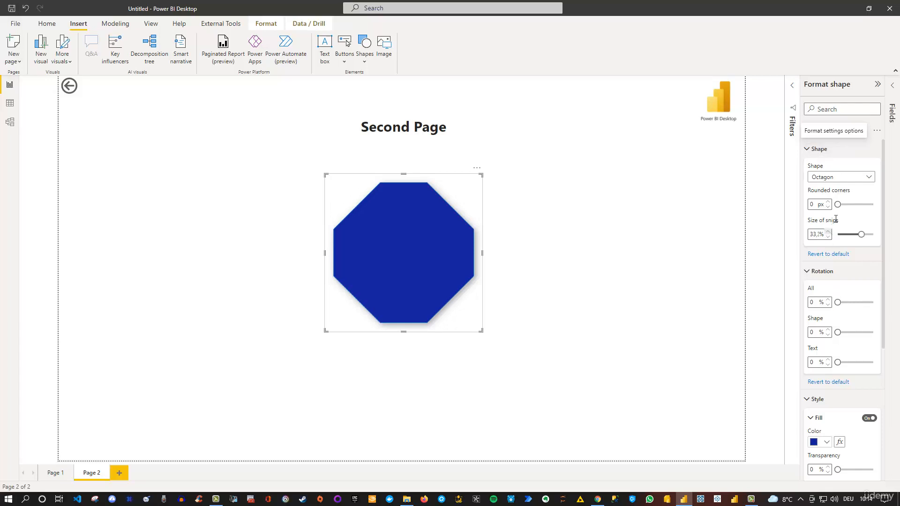
left_click(877, 131)
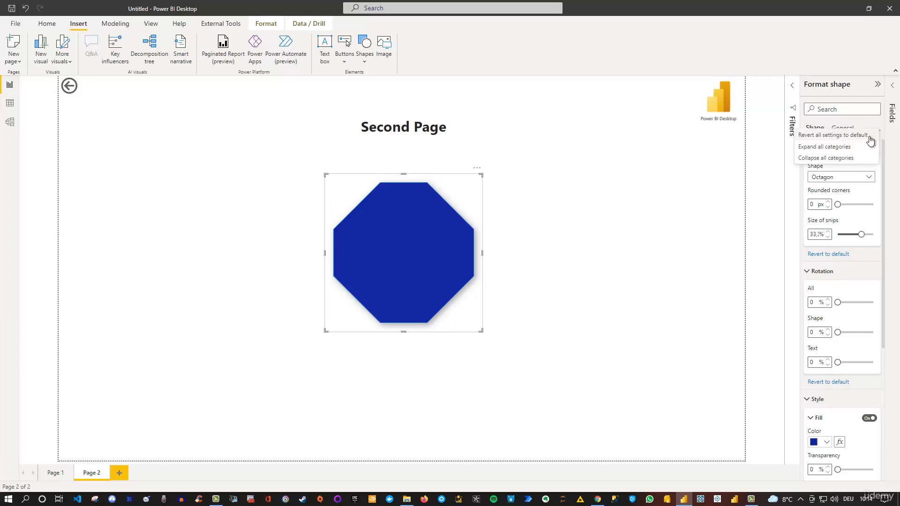
left_click(843, 136)
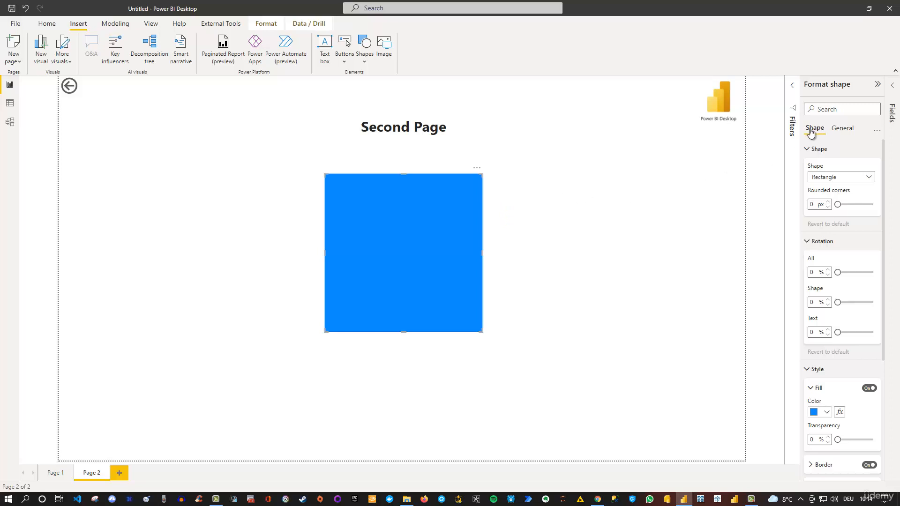
Turn on the blue rectangle's title with the text "Added Title" and deselect the shape
left_click(841, 132)
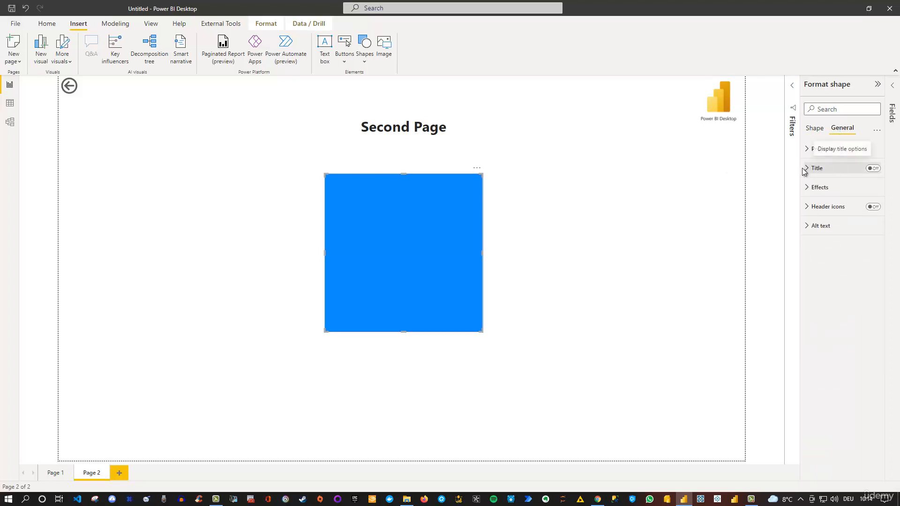
left_click(872, 170)
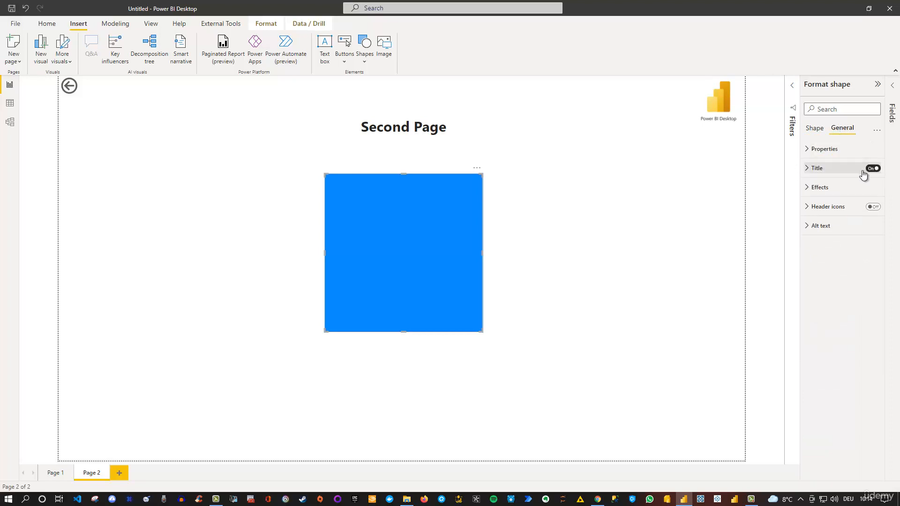
left_click(807, 172)
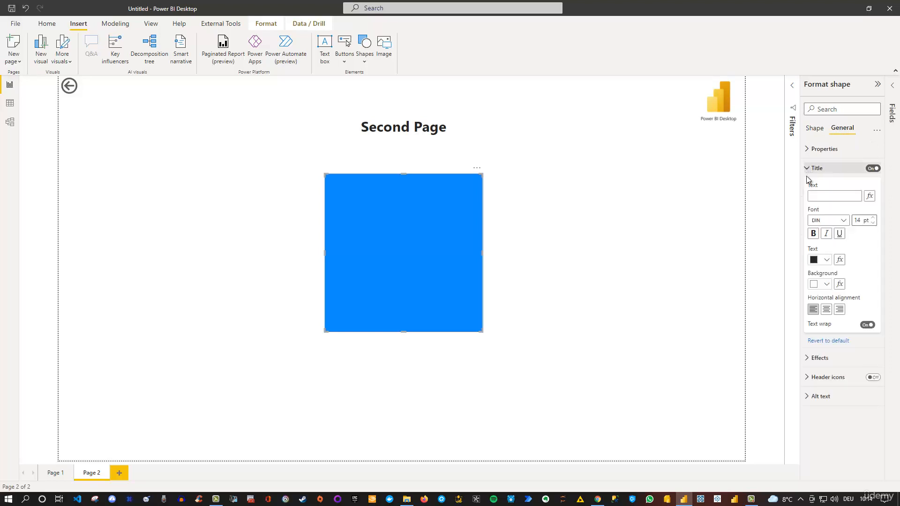
type("Ad")
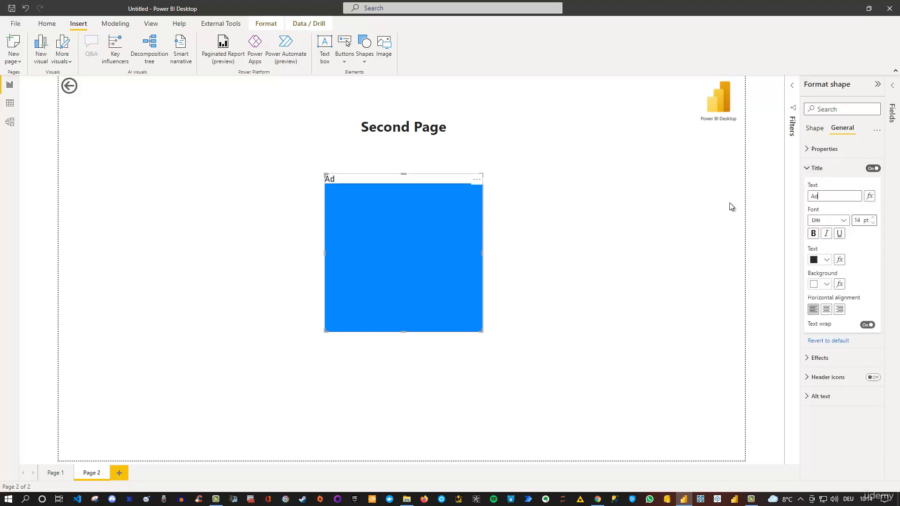
type("ded Title")
left_click(814, 129)
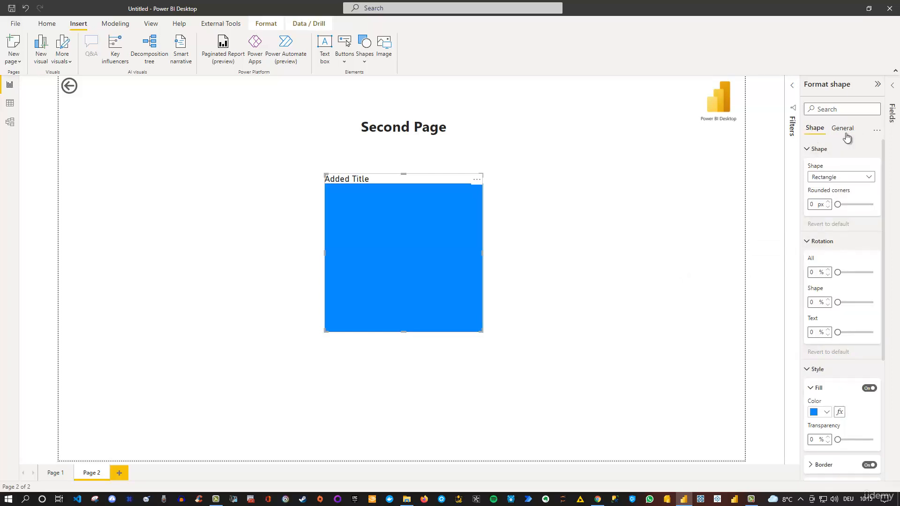
left_click(534, 179)
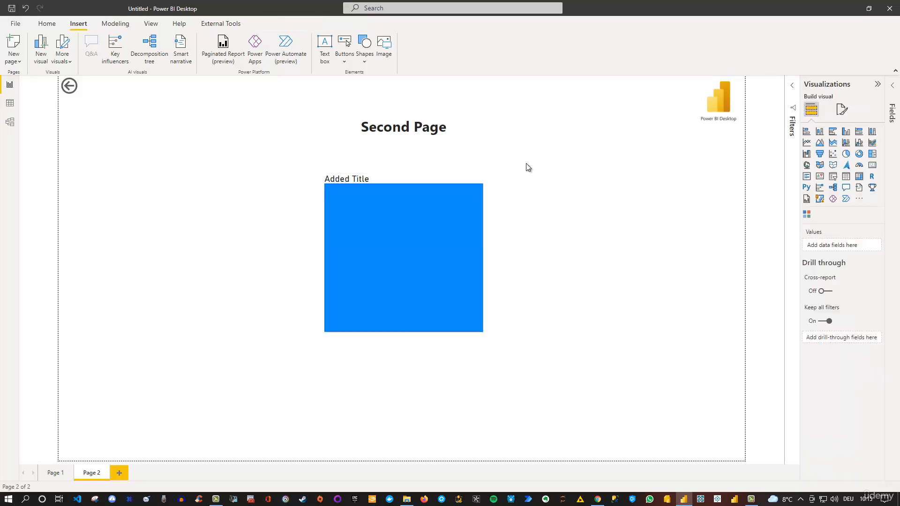
Check which format settings are available for the "Second Page" text box, then deselect it
left_click(423, 122)
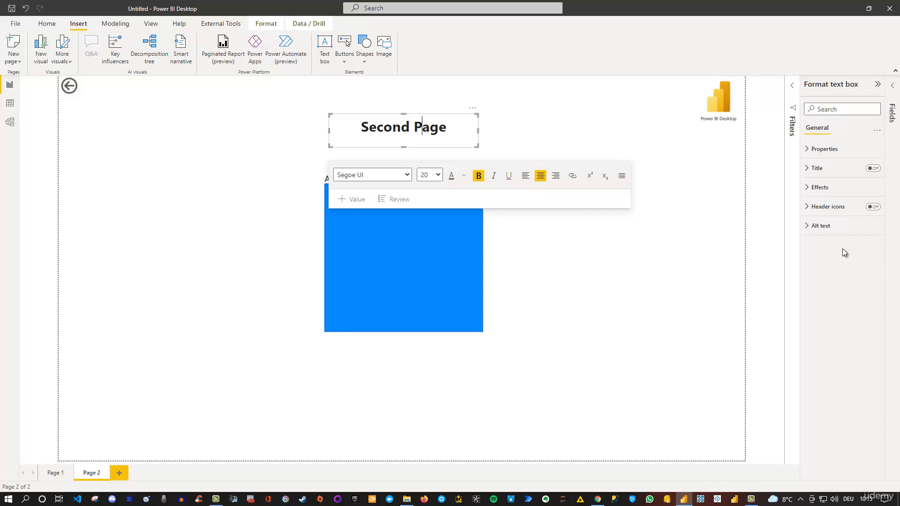
left_click(600, 247)
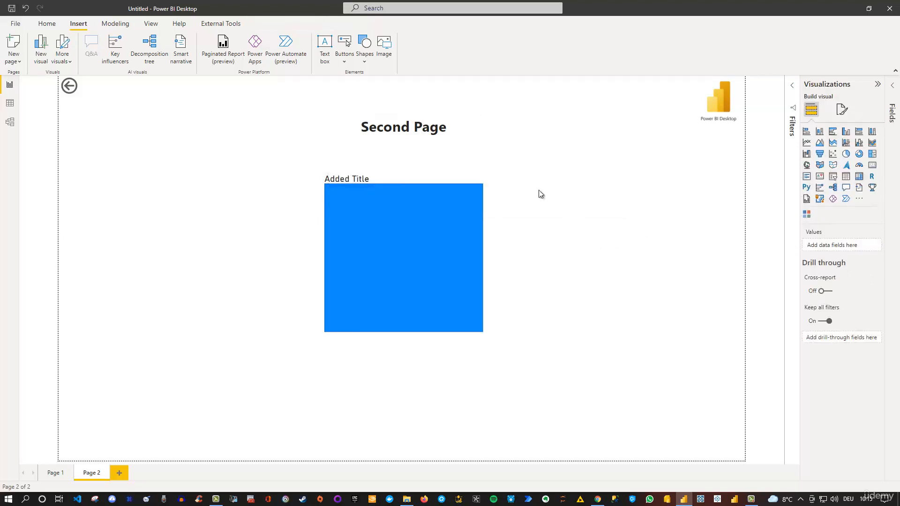
Examine the Modeling commands for relationships, calculations, parameters, security and Q&A, comparing them with the Home commands
left_click(116, 24)
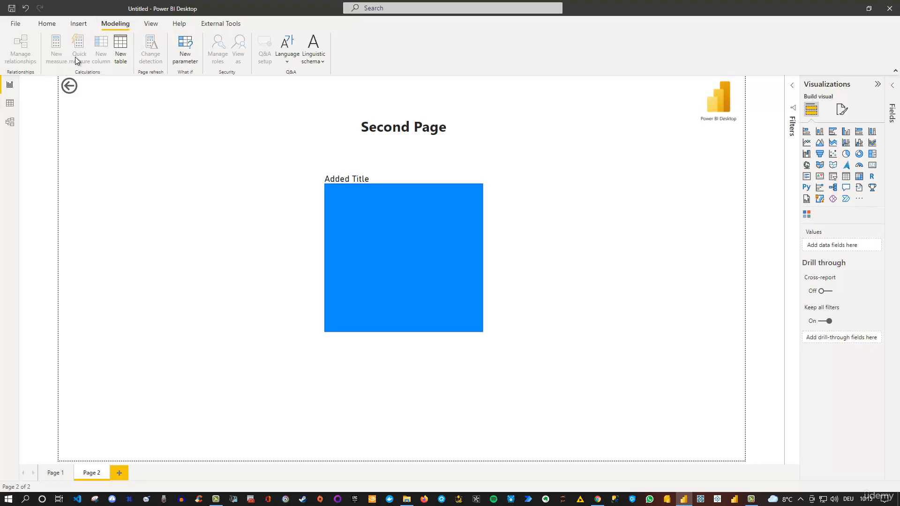
left_click(47, 24)
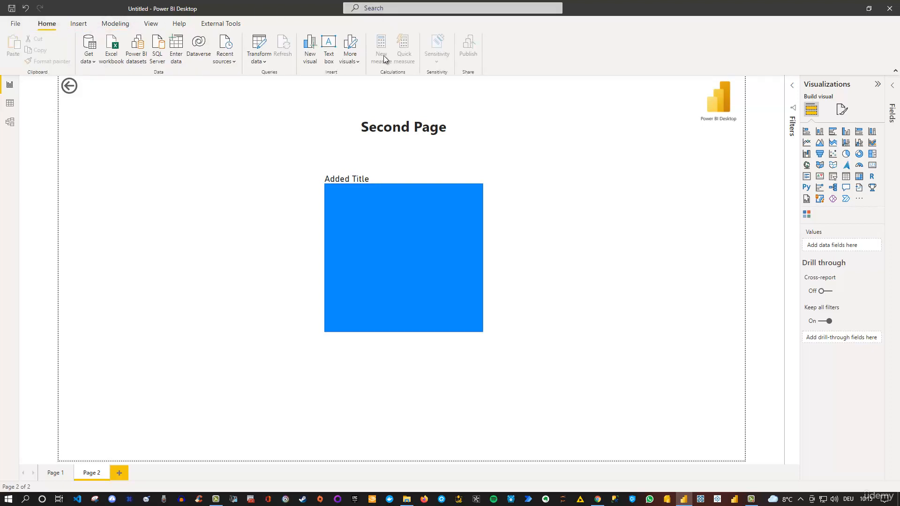
left_click(113, 25)
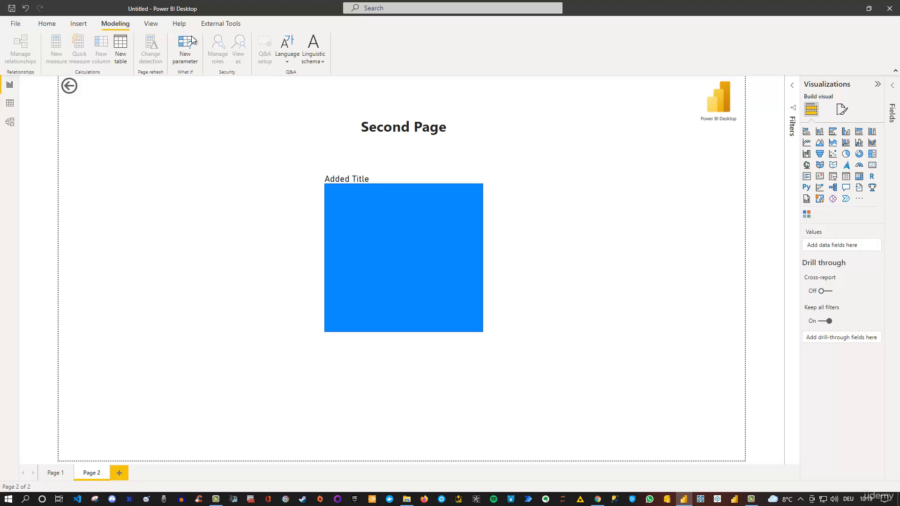
Try the Bloom theme on the report and undo it
left_click(150, 24)
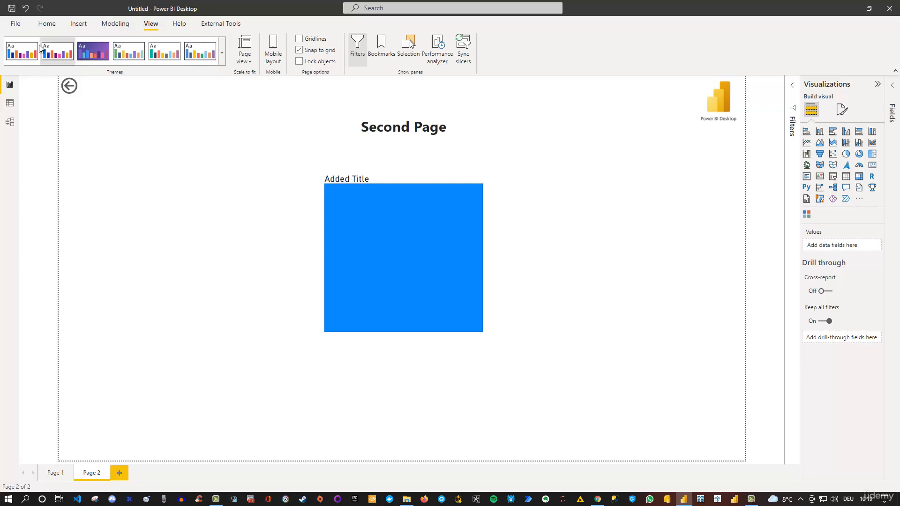
left_click(94, 53)
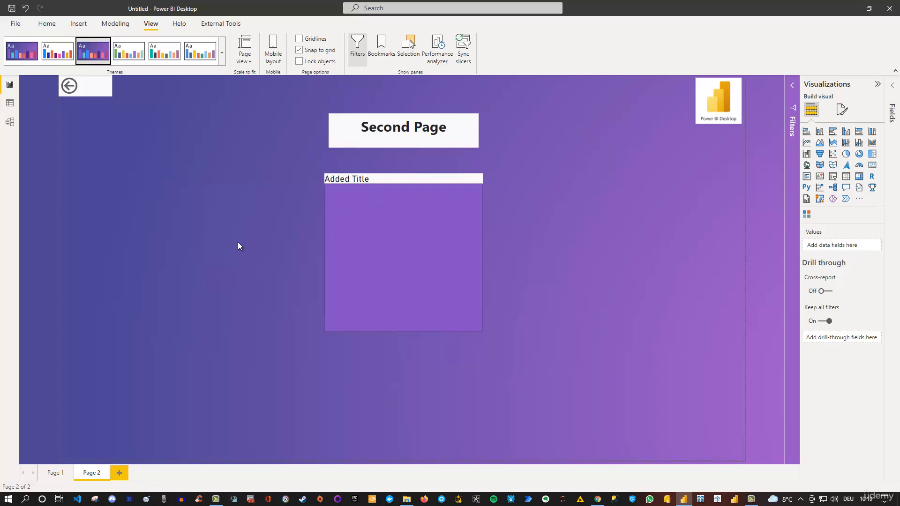
left_click(56, 473)
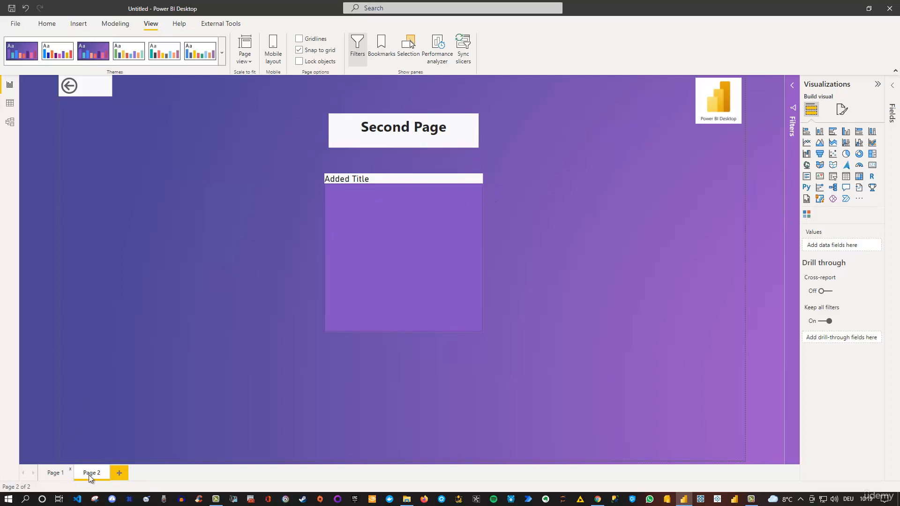
left_click(91, 474)
left_click(25, 9)
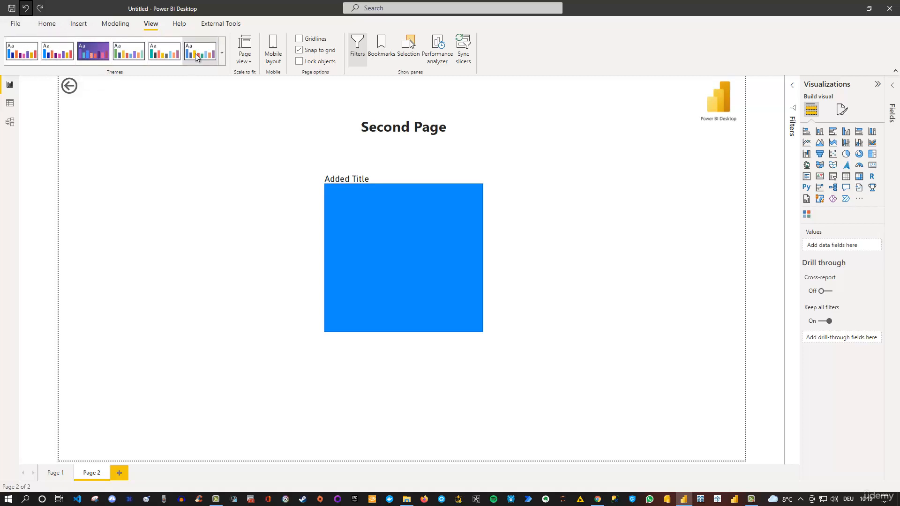
Review the name and color settings for customizing the current theme, then close them
left_click(223, 53)
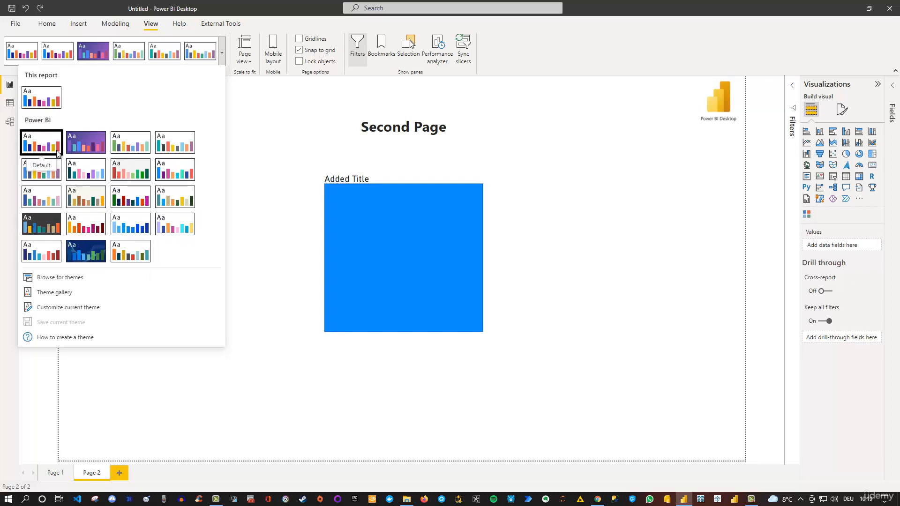
left_click(65, 307)
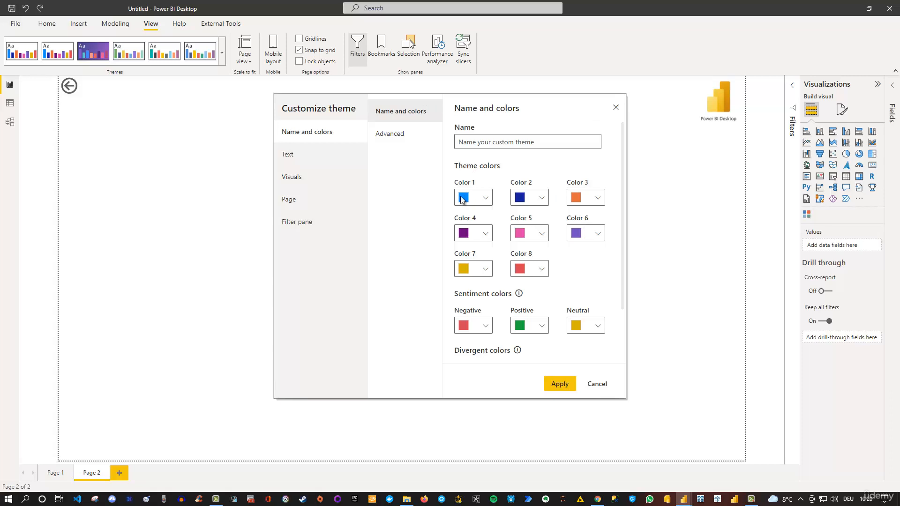
left_click(535, 114)
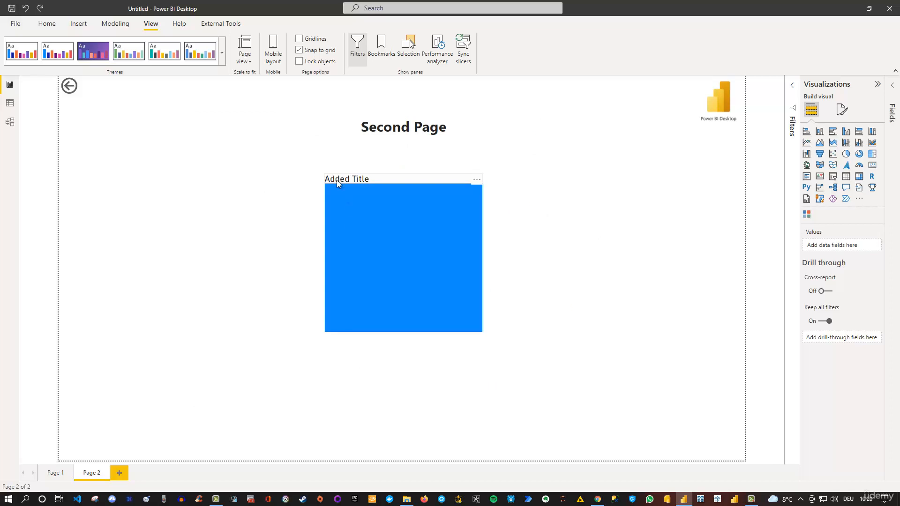
Examine the current theme's customization settings for text, including Title, Cards and KPIs and Tab headers, and for visuals, then close them
left_click(223, 55)
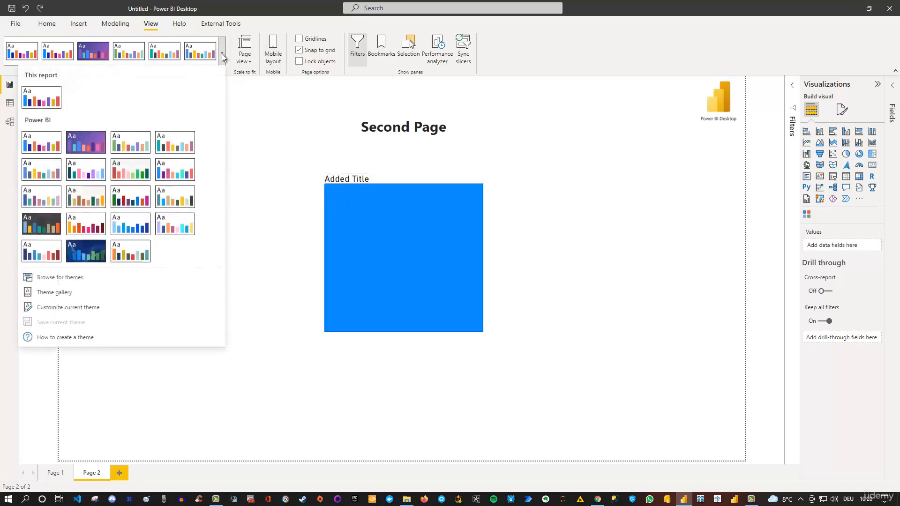
left_click(68, 308)
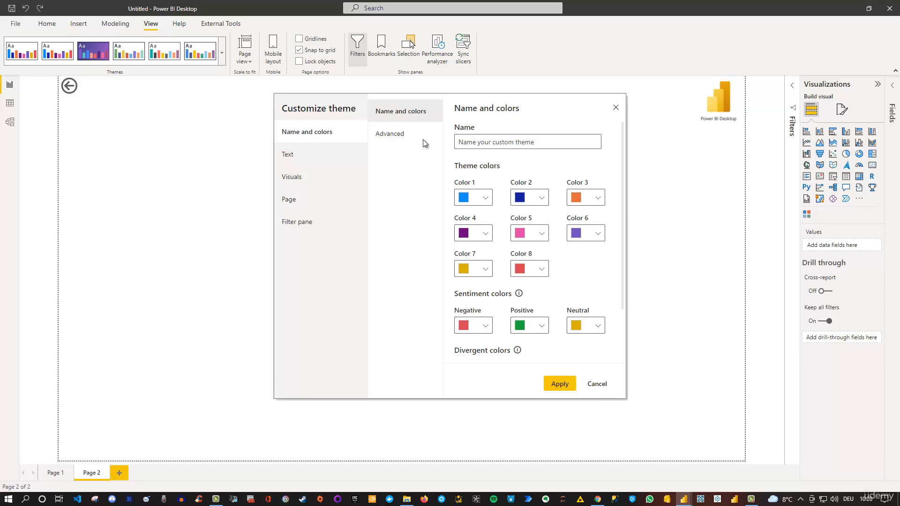
left_click(302, 157)
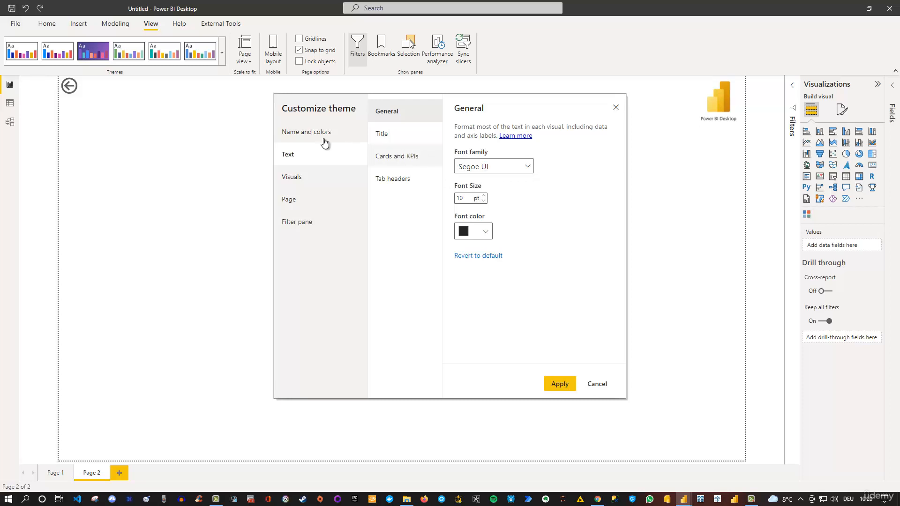
left_click(389, 137)
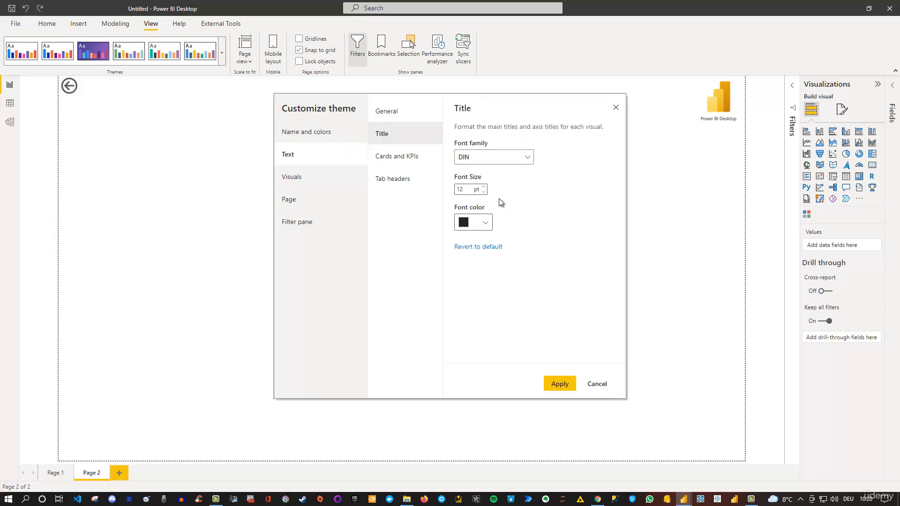
left_click(415, 165)
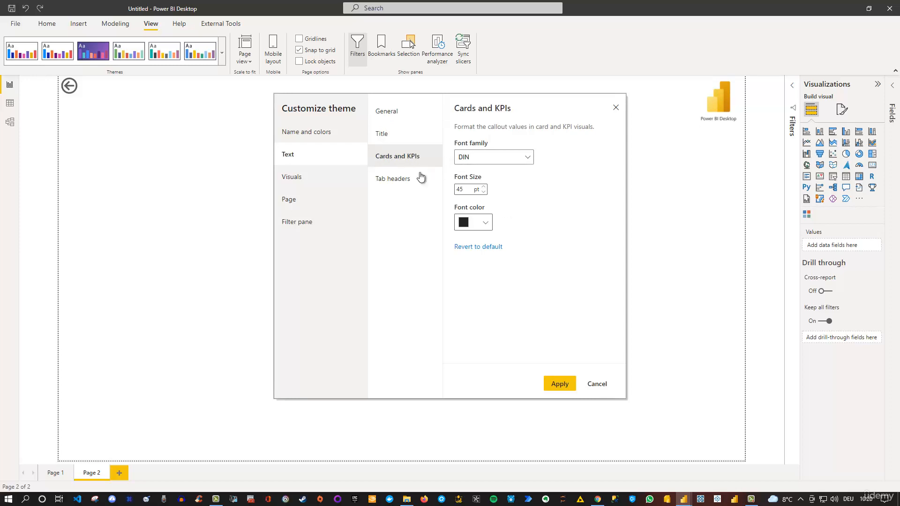
left_click(399, 181)
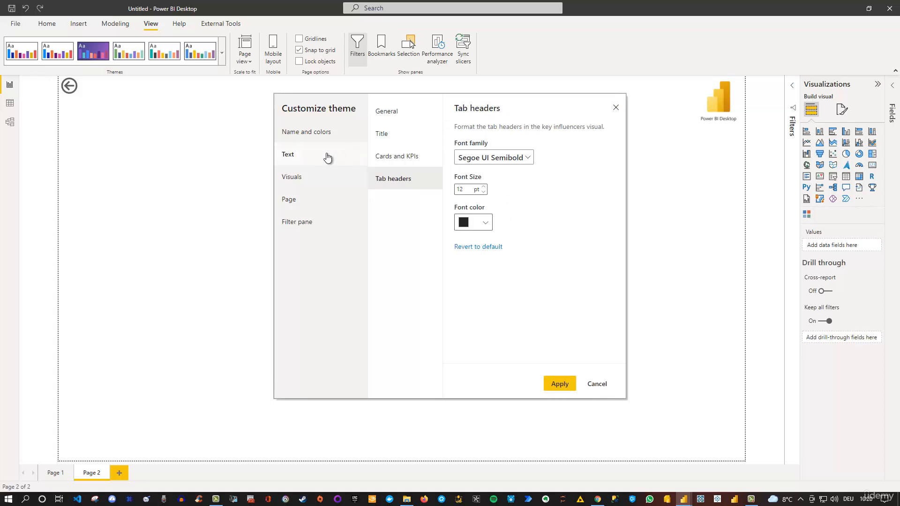
left_click(304, 182)
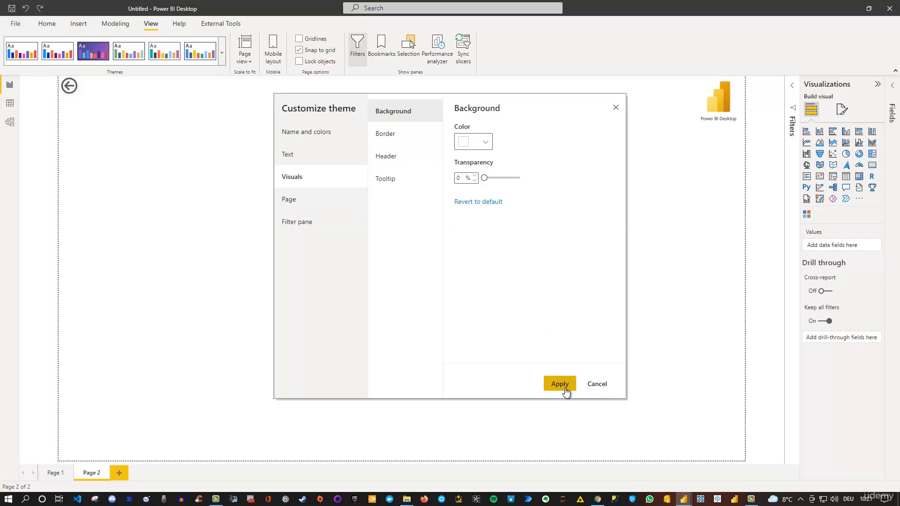
left_click(616, 109)
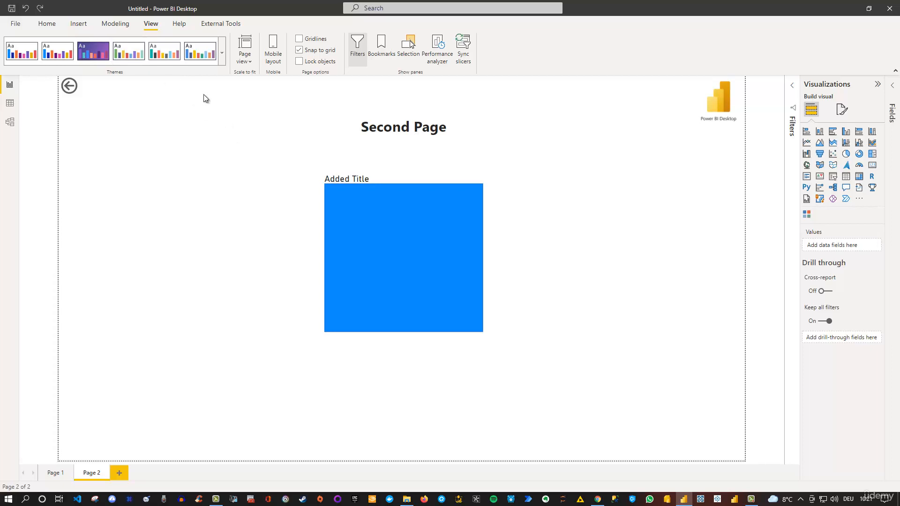
Check the available report themes and theme options, and the page view scaling choices
left_click(222, 59)
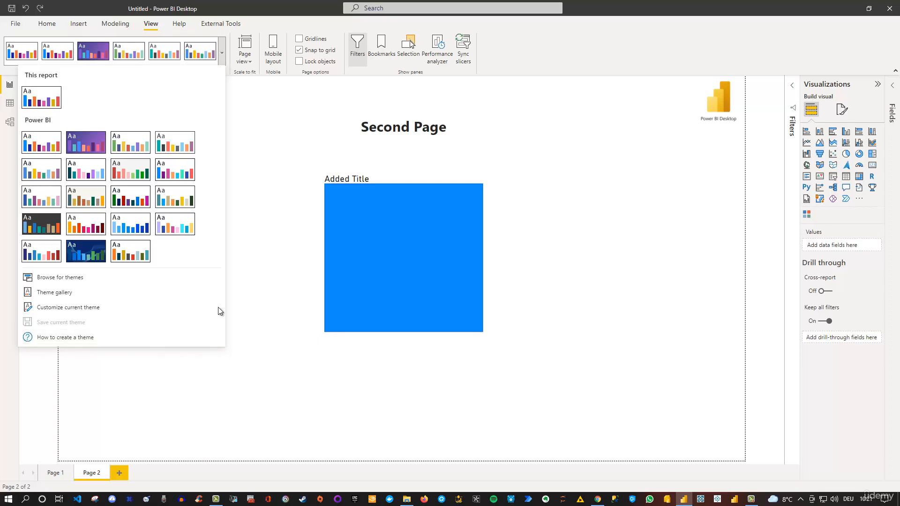
left_click(260, 270)
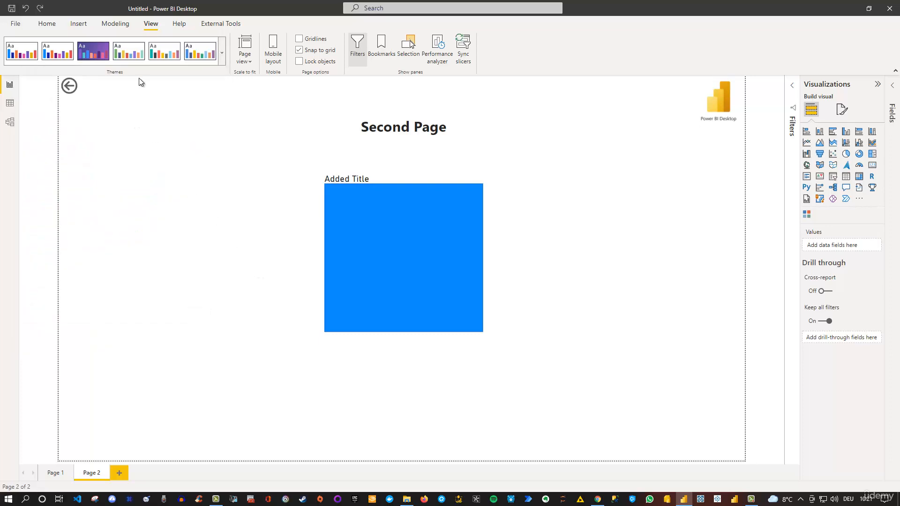
left_click(250, 63)
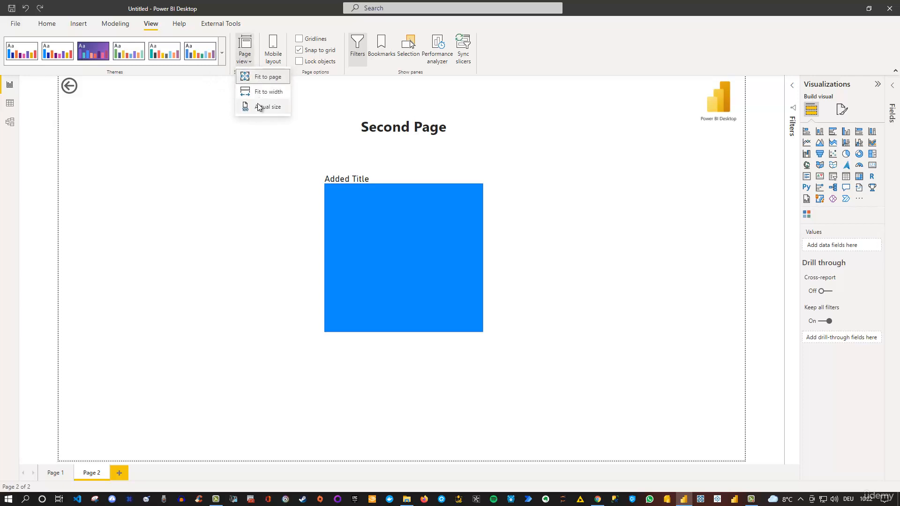
left_click(328, 102)
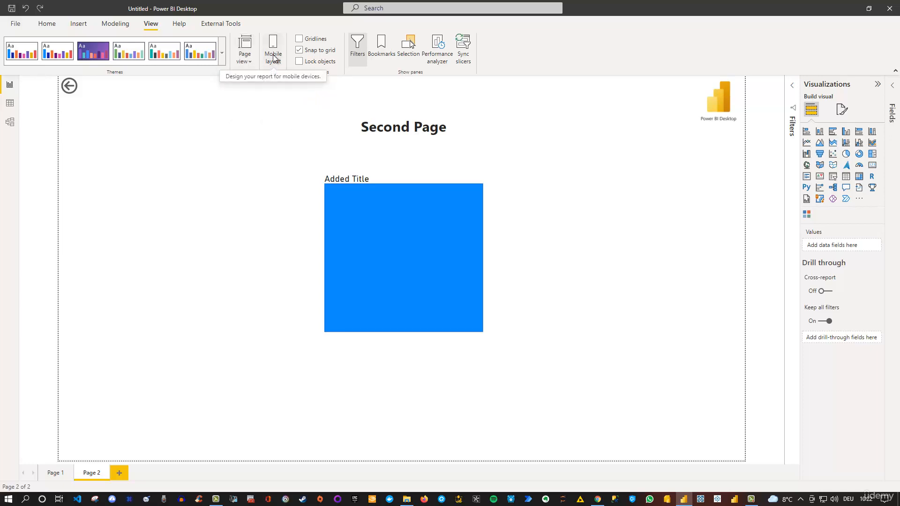
Place the Power BI Desktop logo at the top of Page 2's mobile layout and enlarge it to the full canvas width
left_click(275, 58)
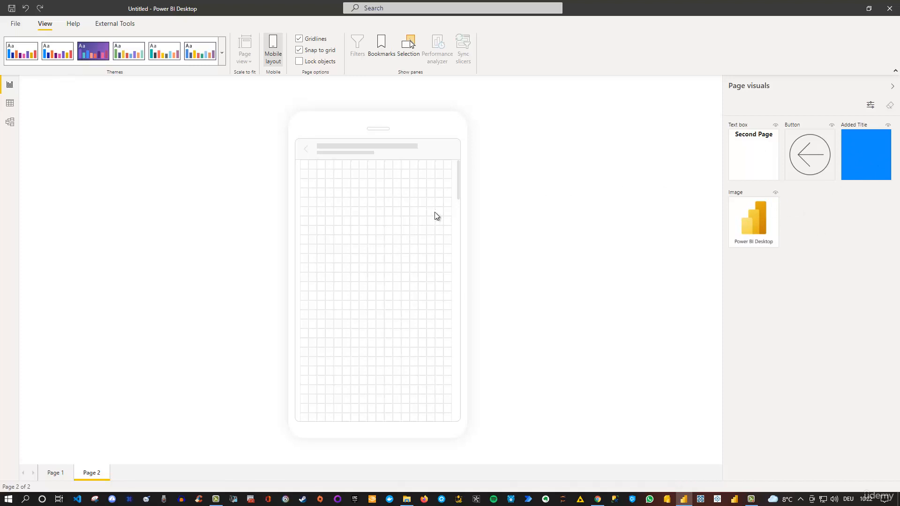
left_click_drag(752, 220, 339, 181)
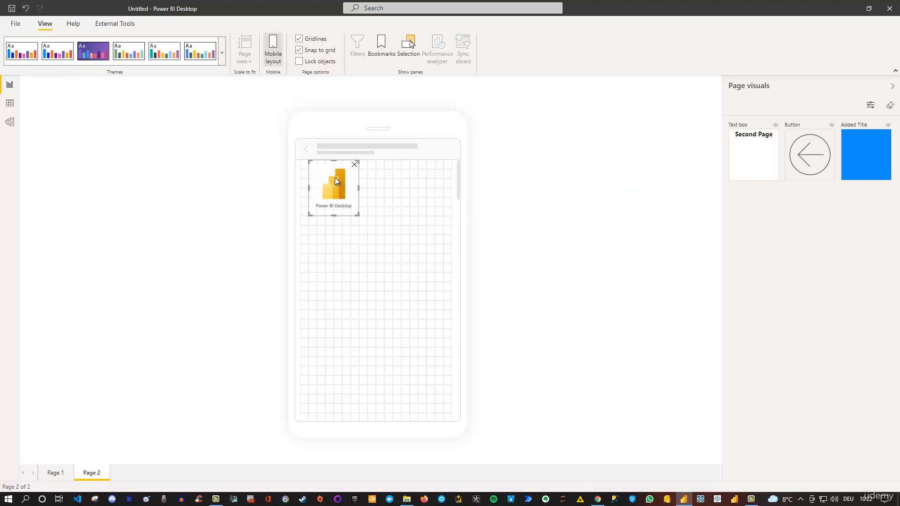
left_click_drag(333, 167, 303, 165)
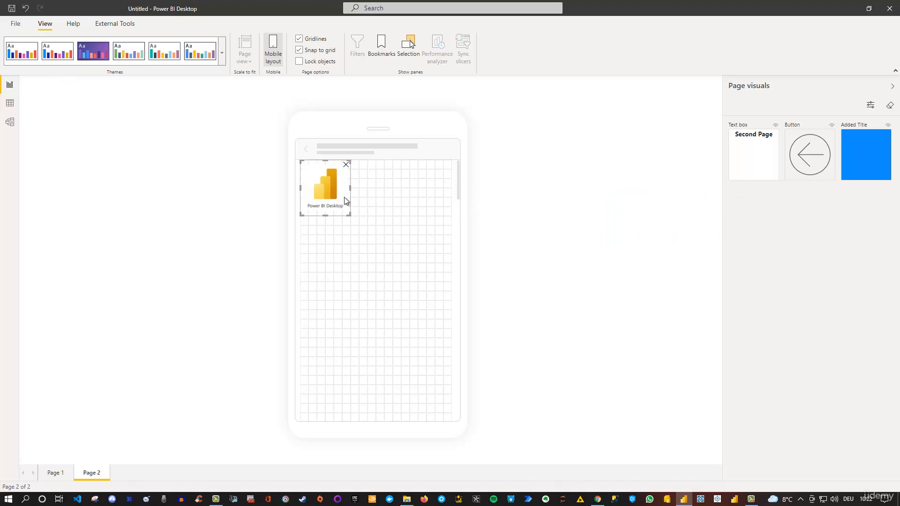
left_click_drag(346, 215, 459, 242)
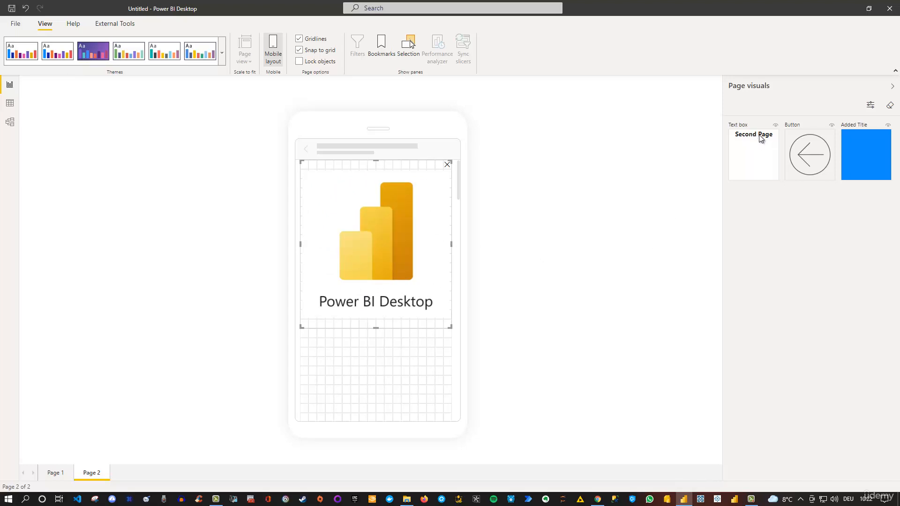
Add the "Second Page" text box to the mobile canvas directly below the logo, at the left edge
left_click_drag(750, 143, 330, 339)
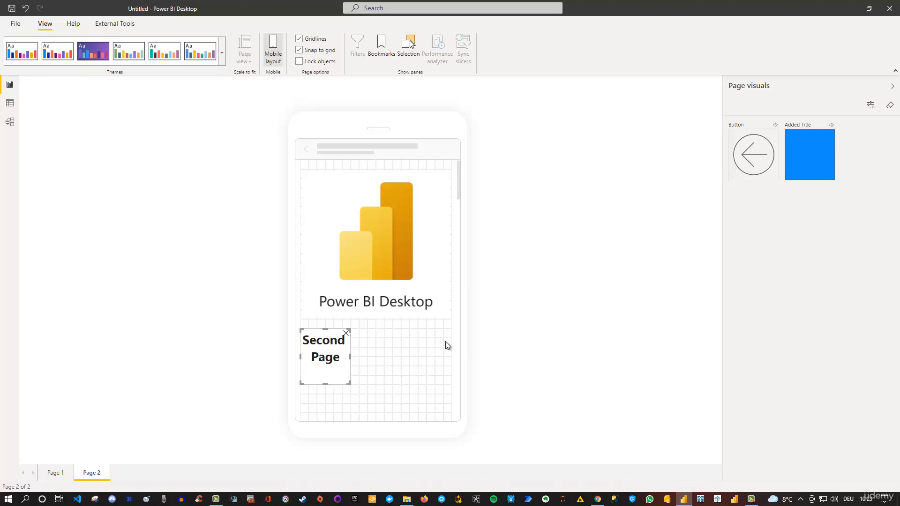
scroll(430, 252, "down", 3)
scroll(429, 249, "down", 3)
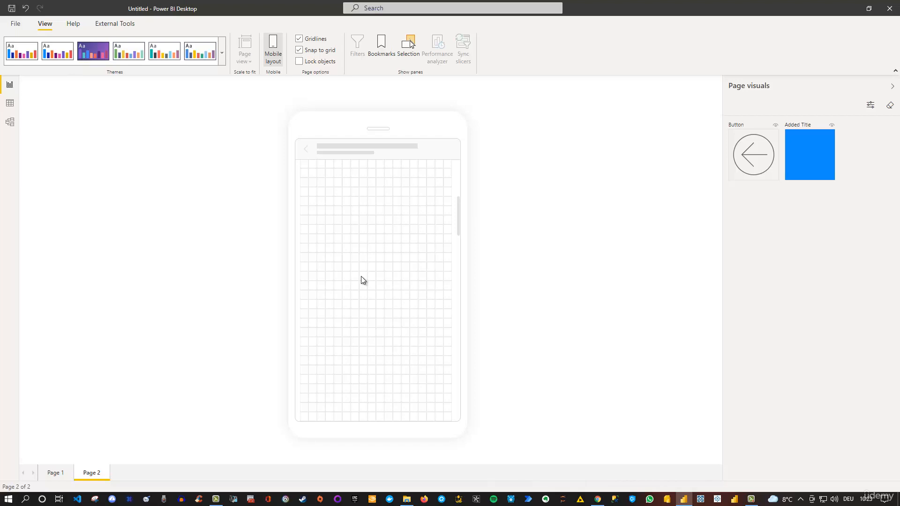
scroll(361, 278, "up", 6)
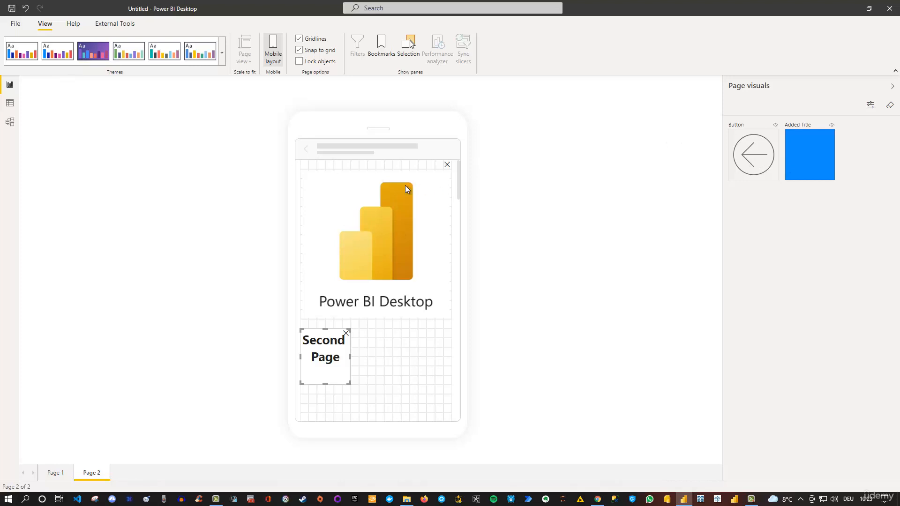
Remove all visualizations from the mobile canvas and return to the desktop layout
left_click(890, 108)
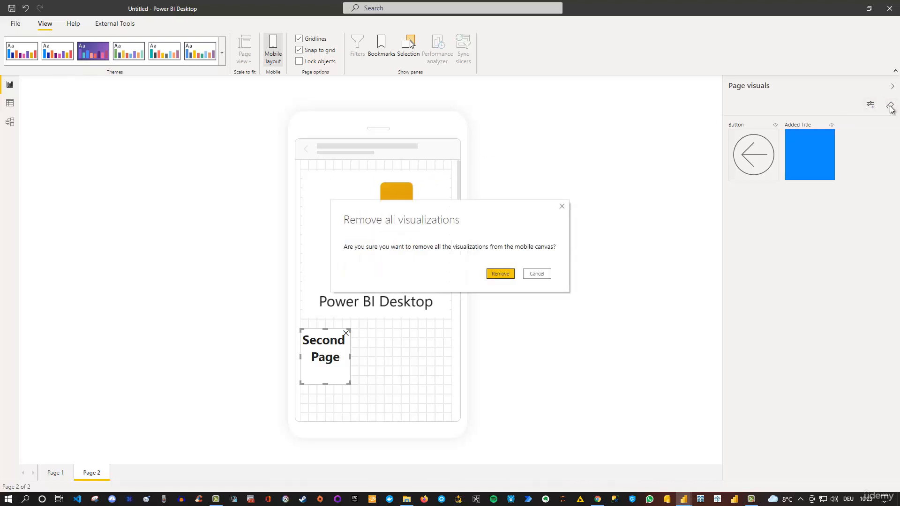
left_click(511, 276)
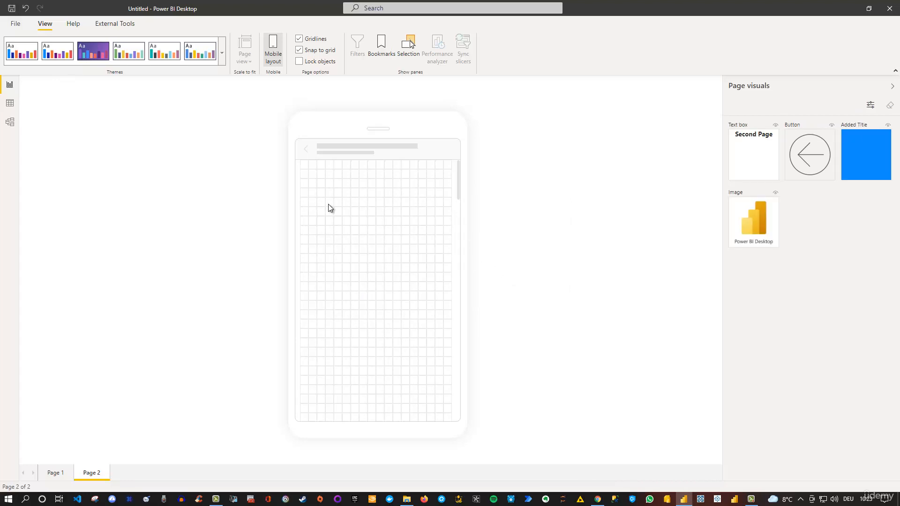
left_click(274, 47)
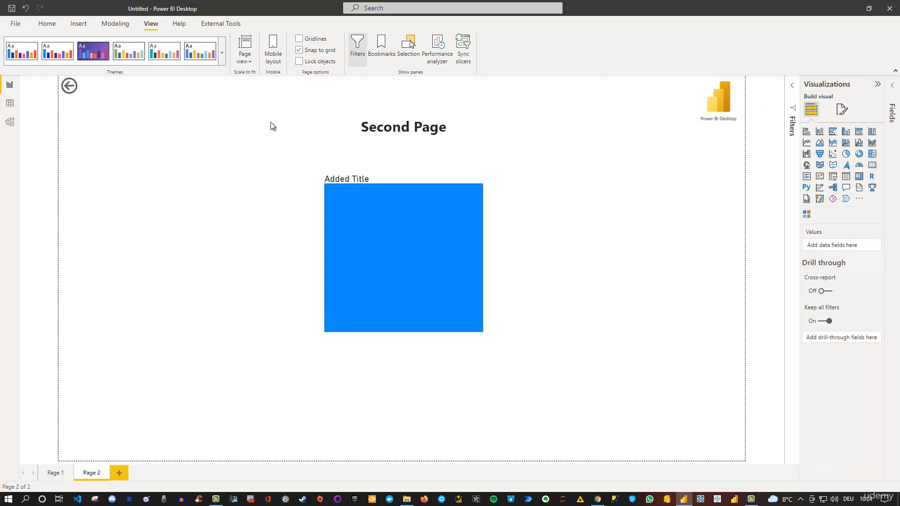
Show the gridlines on Page 2 and hide them again
left_click(299, 40)
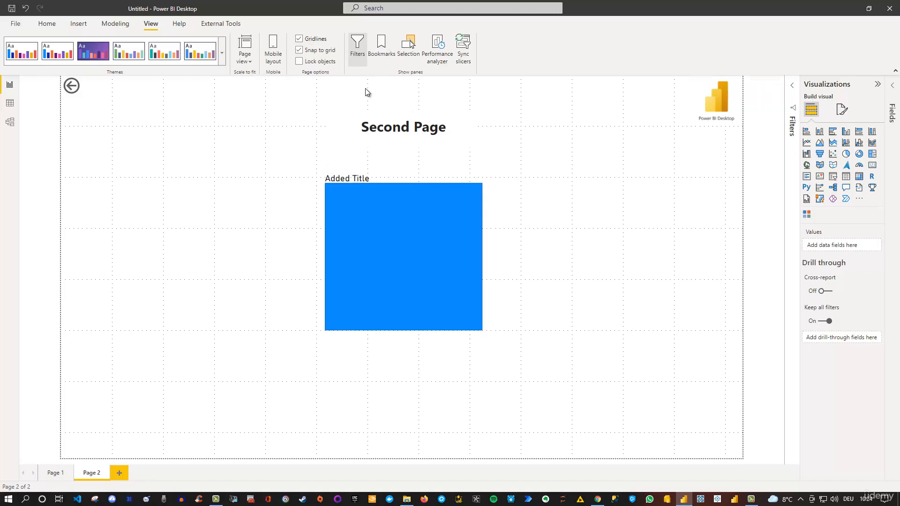
left_click(299, 40)
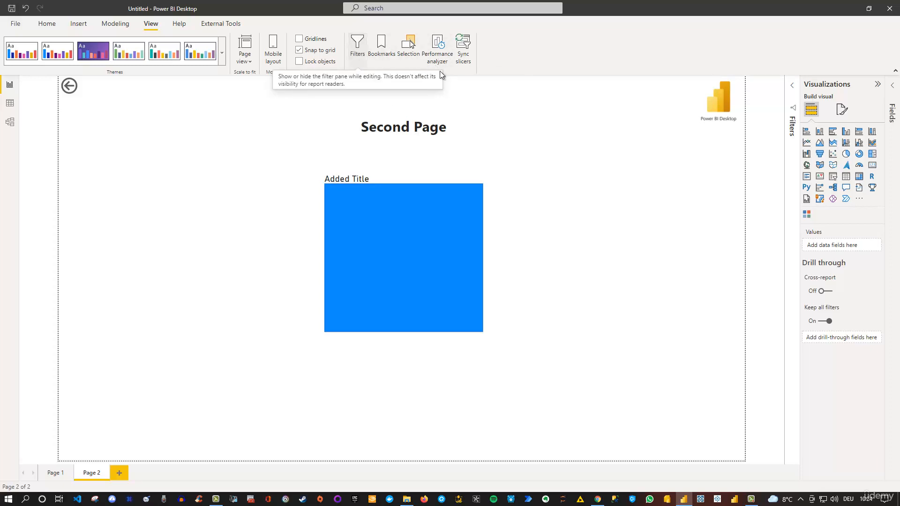
Expand the Filters pane, toggle its visibility off and on, and collapse it again
left_click(792, 89)
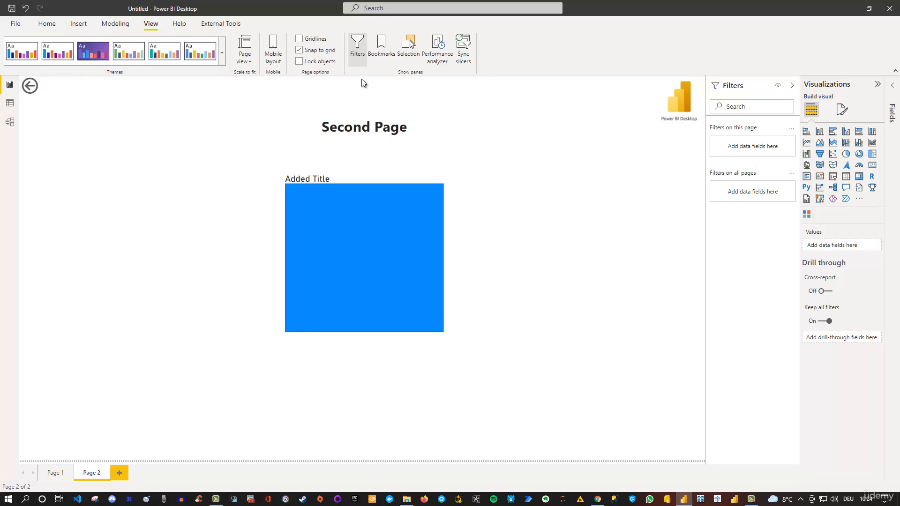
left_click(357, 47)
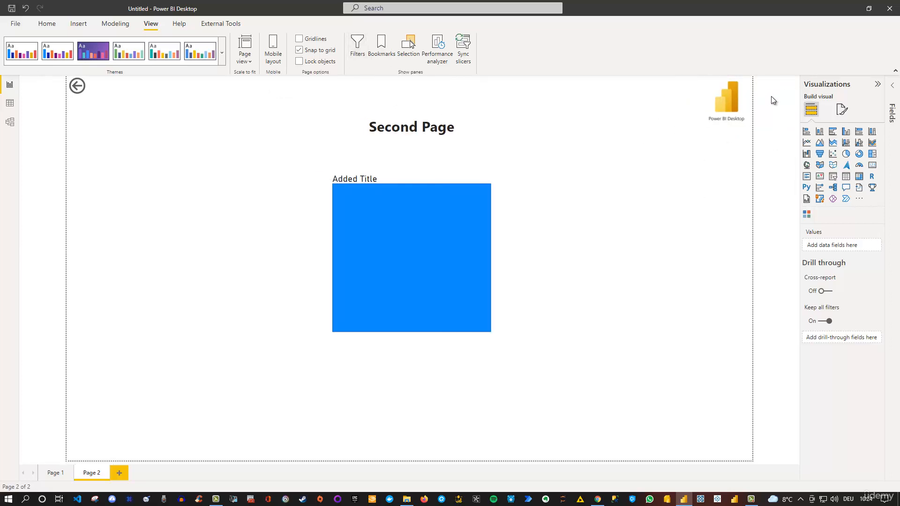
left_click(358, 53)
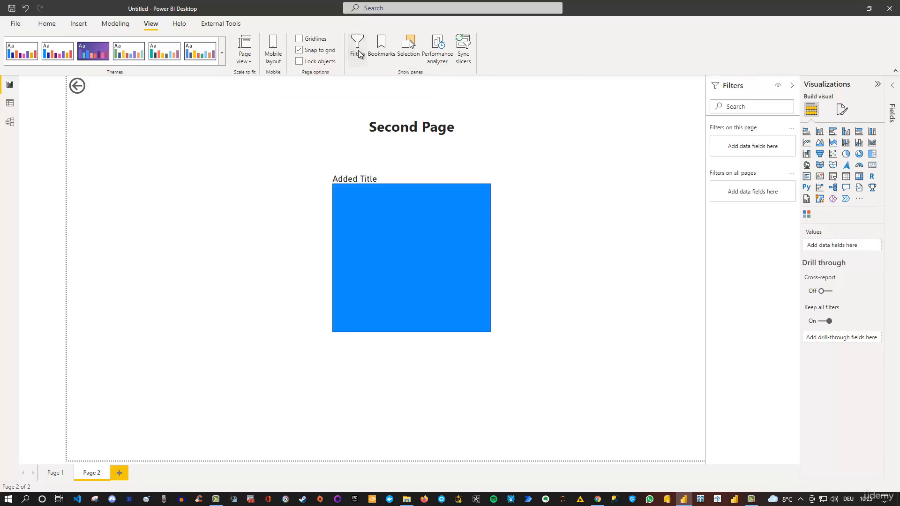
left_click(791, 86)
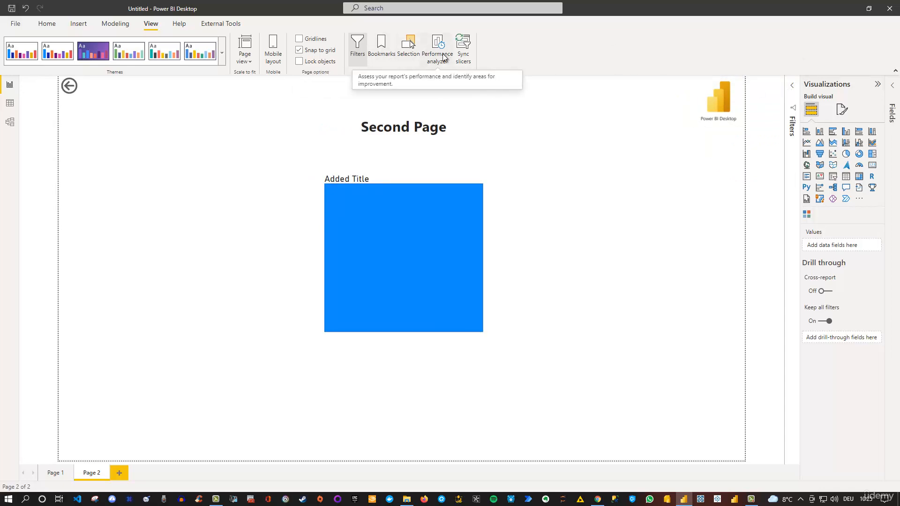
Show the Bookmarks pane to view its instructions for adding bookmarks, and close it again
left_click(384, 52)
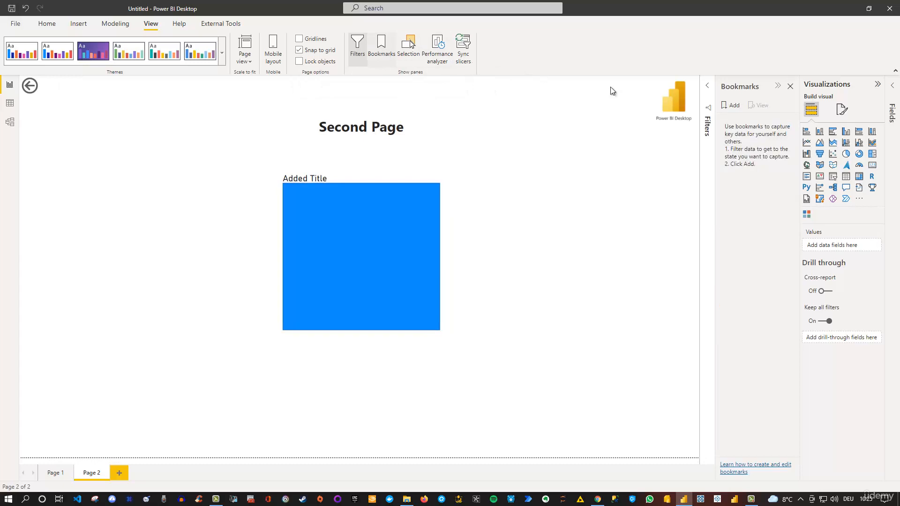
left_click(790, 87)
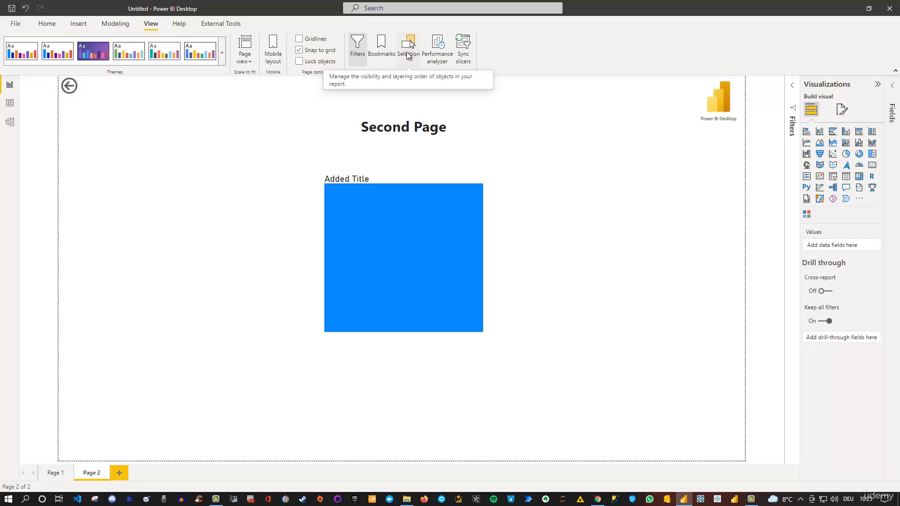
Show the Selection pane and move the Power BI Desktop logo onto the upper middle of the blue shape
left_click(408, 55)
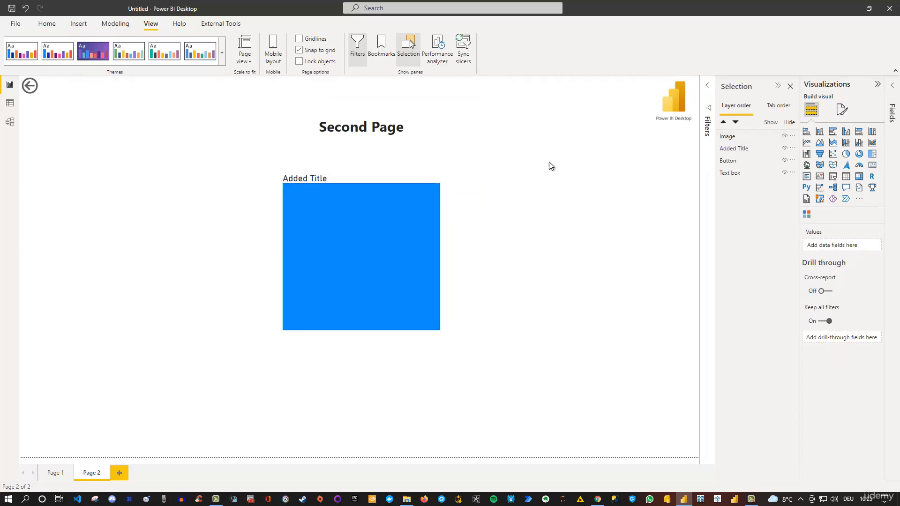
left_click(668, 91)
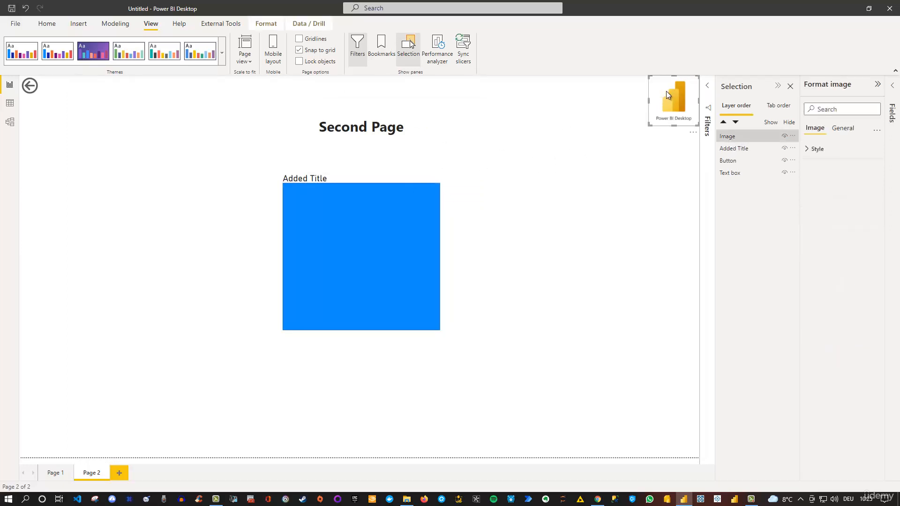
left_click_drag(665, 91, 357, 221)
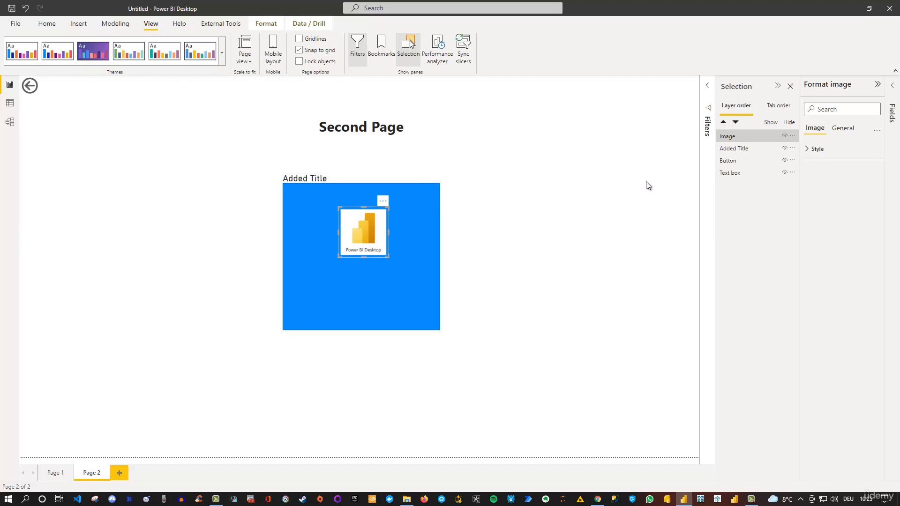
Place the Added Title shape above the logo image in the layer order and close the Selection pane
left_click(411, 216)
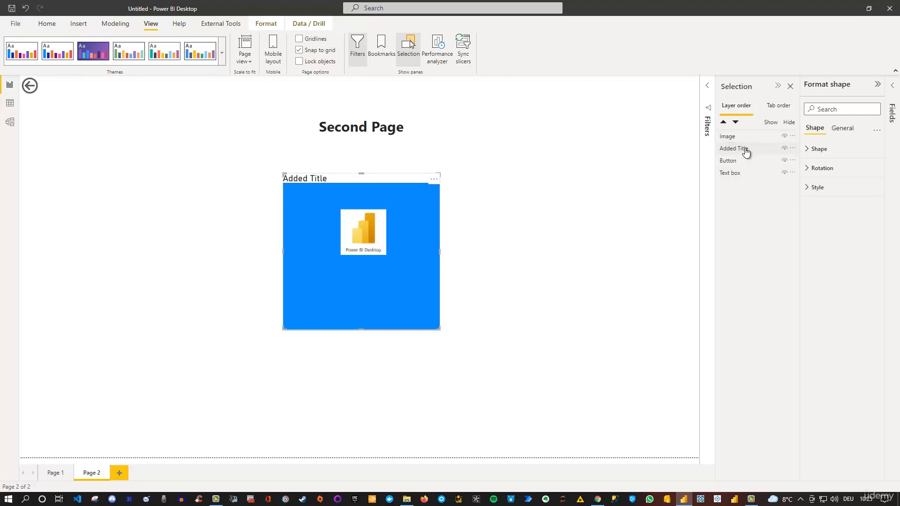
left_click_drag(746, 151, 750, 140)
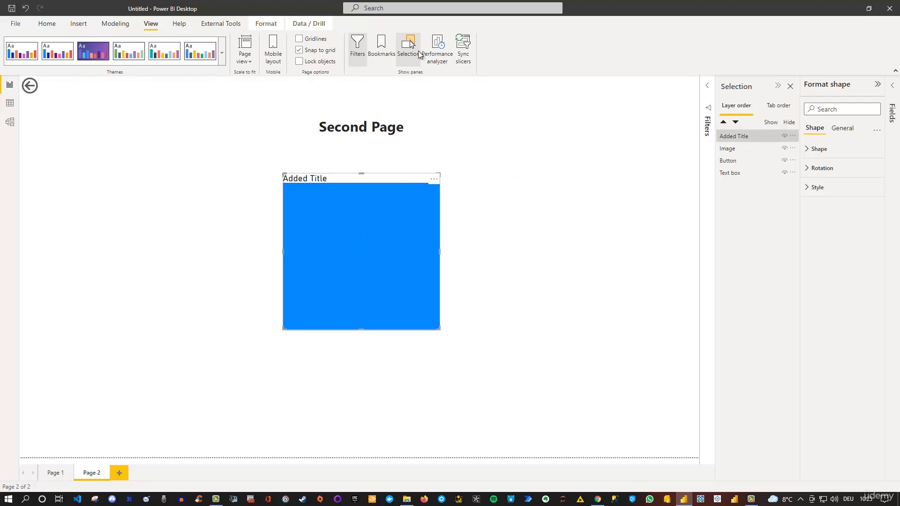
left_click(740, 137)
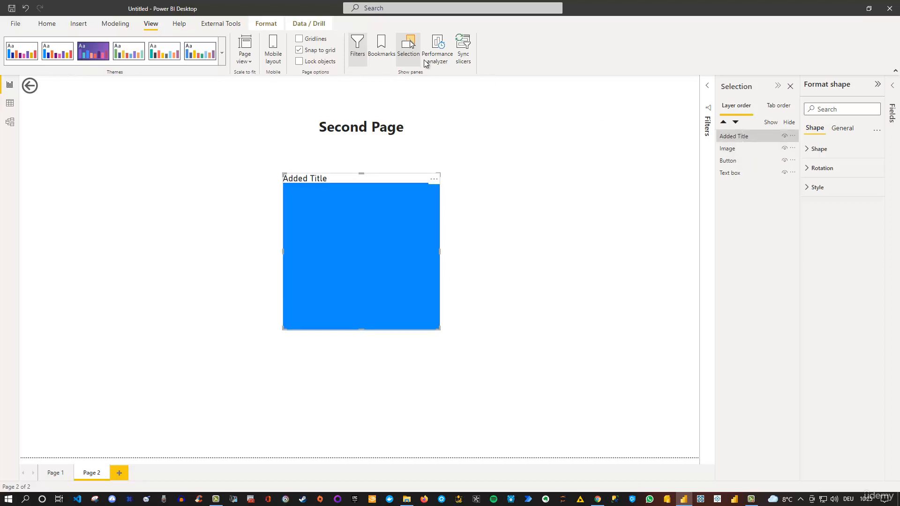
left_click(267, 25)
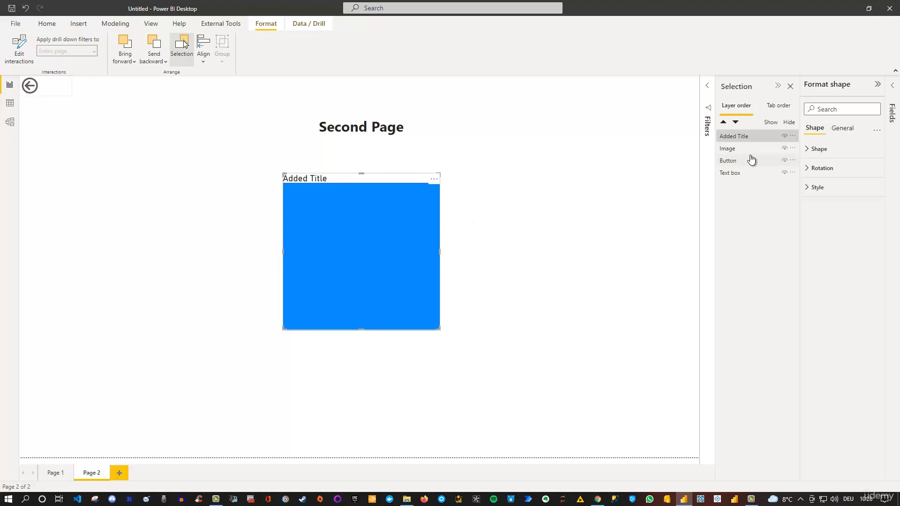
left_click(790, 87)
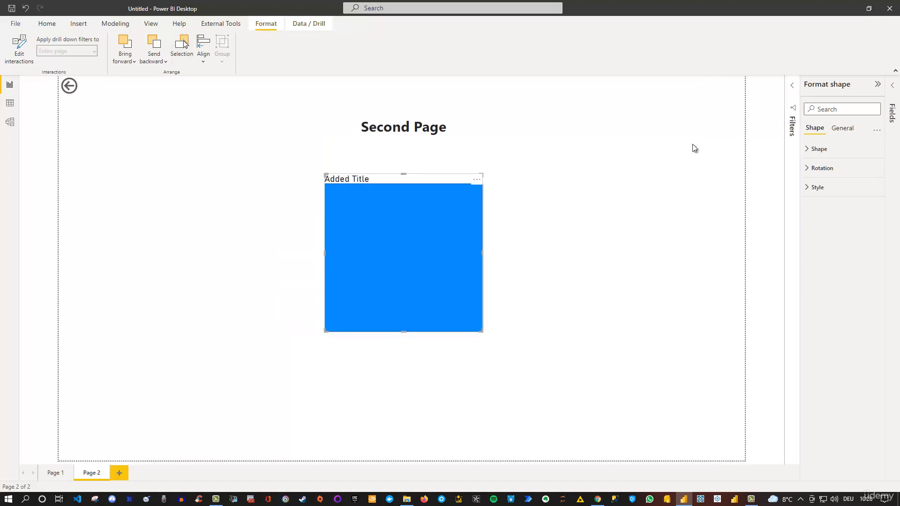
Move the blue Added Title shape left until it clears the logo, and deselect it
left_click_drag(413, 195, 272, 178)
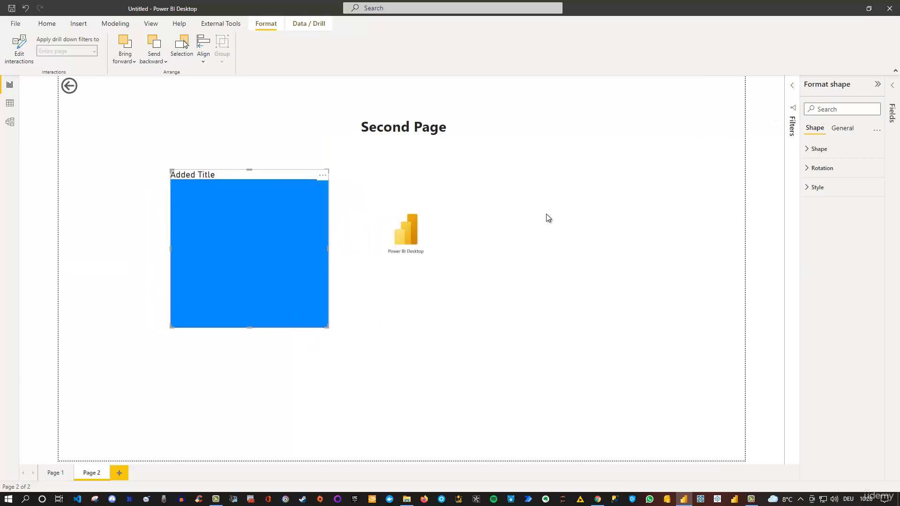
left_click(593, 207)
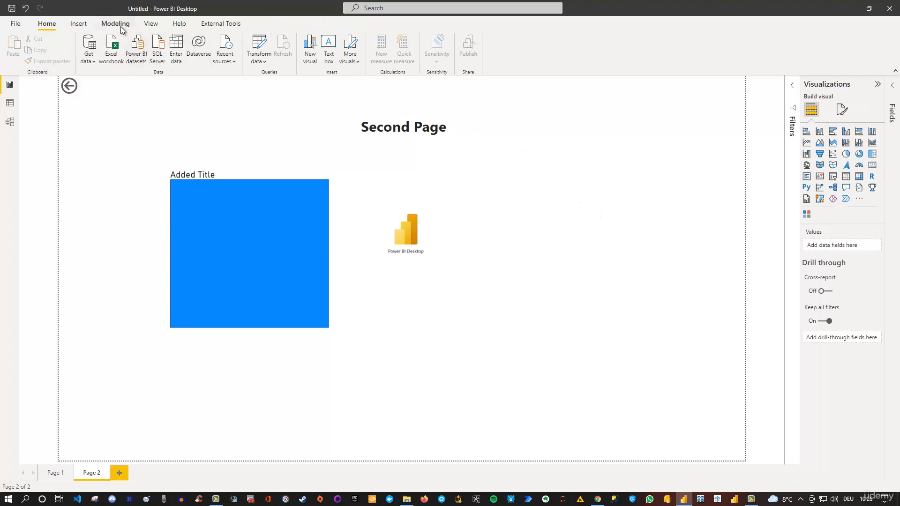
Review the commands on the View, Help and External Tools ribbons and return to the Home ribbon
left_click(152, 26)
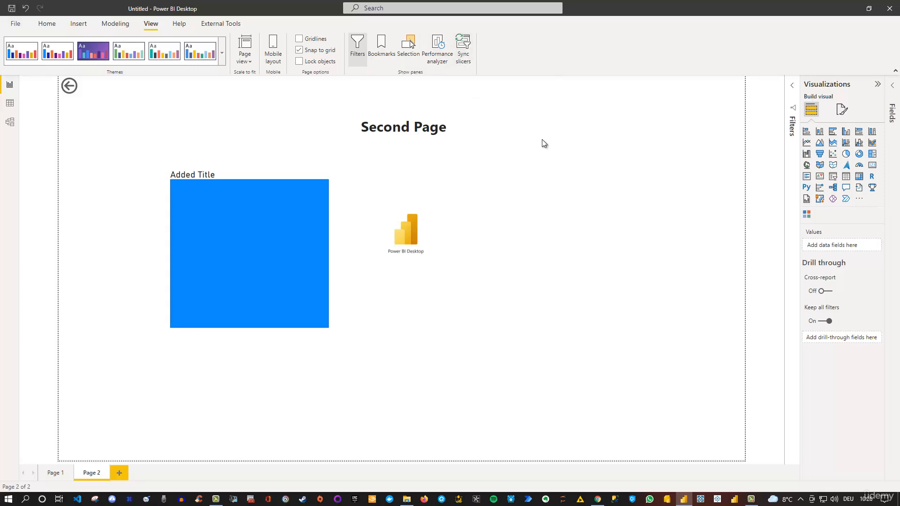
left_click(180, 24)
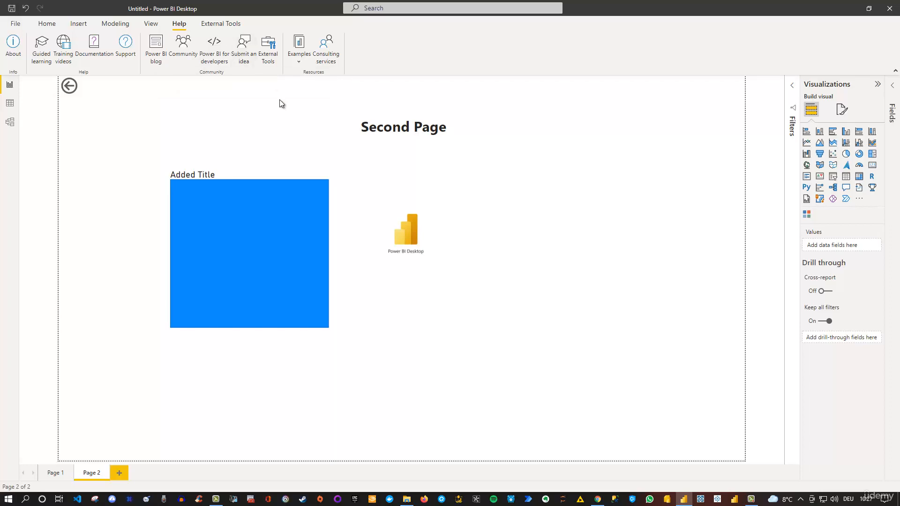
left_click(217, 25)
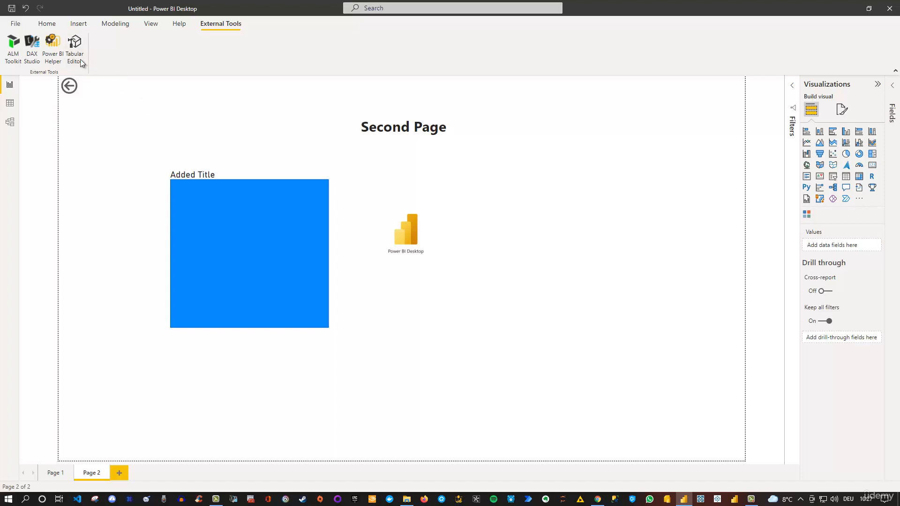
left_click(47, 26)
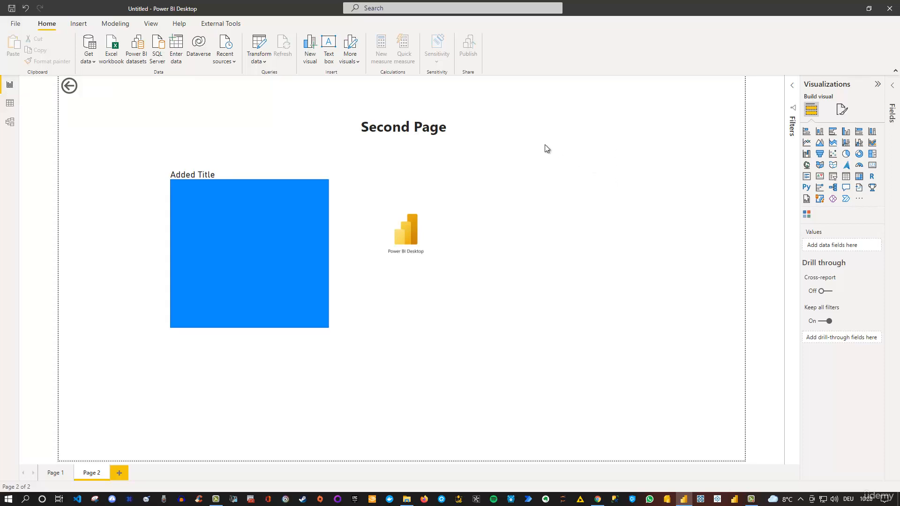
Look at the empty Data view and Model view, and return to the Report view
left_click(11, 104)
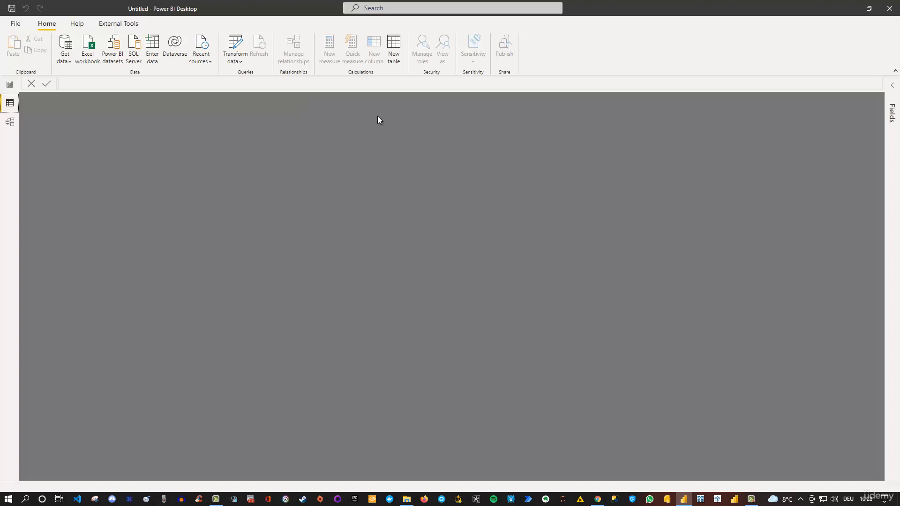
left_click(11, 123)
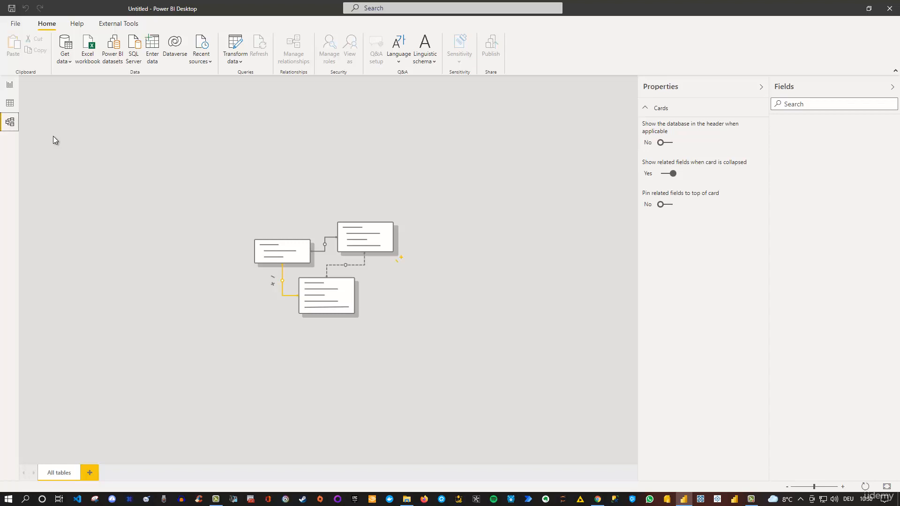
left_click(9, 89)
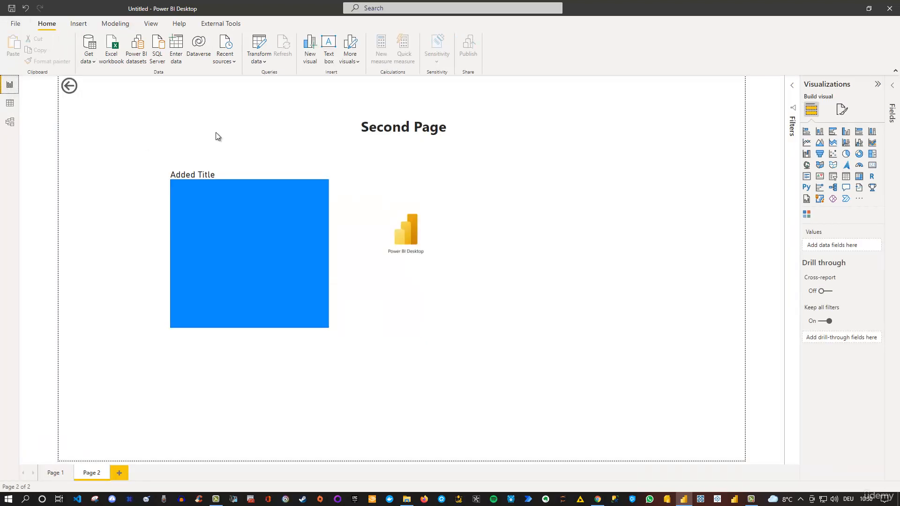